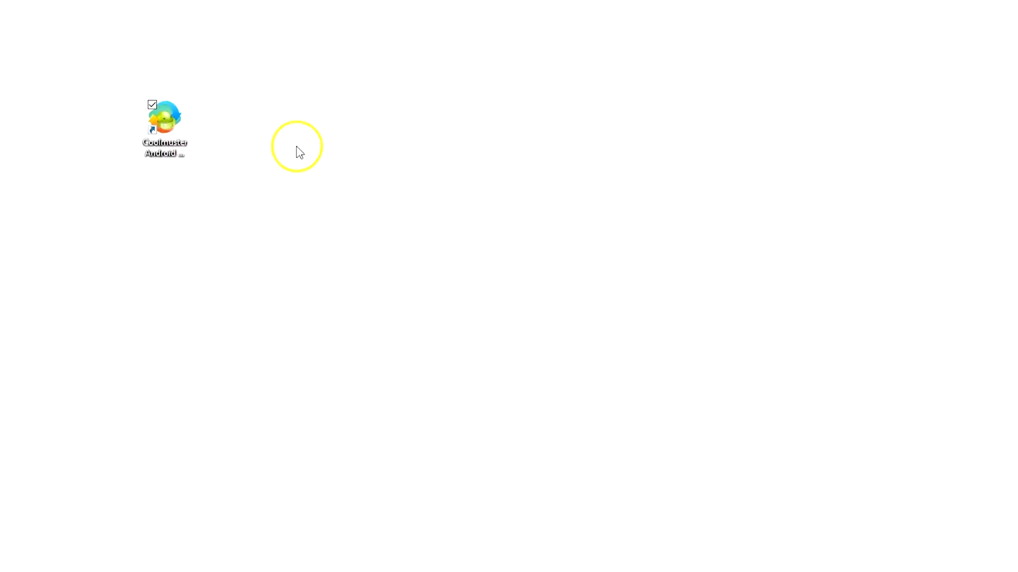
Launch Coolmuster Android Assistant from its desktop icon.
double_click(167, 125)
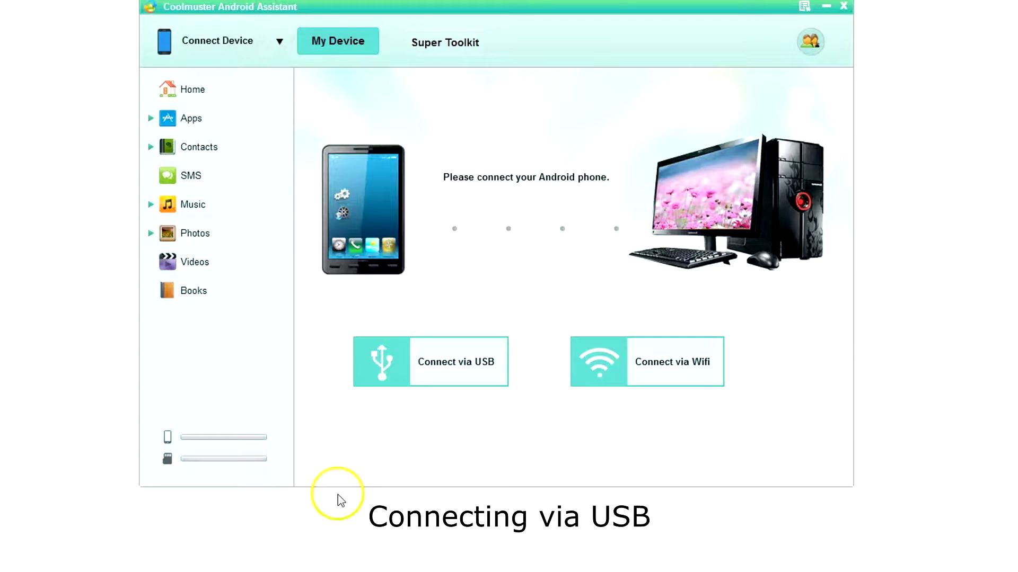
Connect the Nexus 5 over USB, retrying detection until the phone appears.
left_click(464, 376)
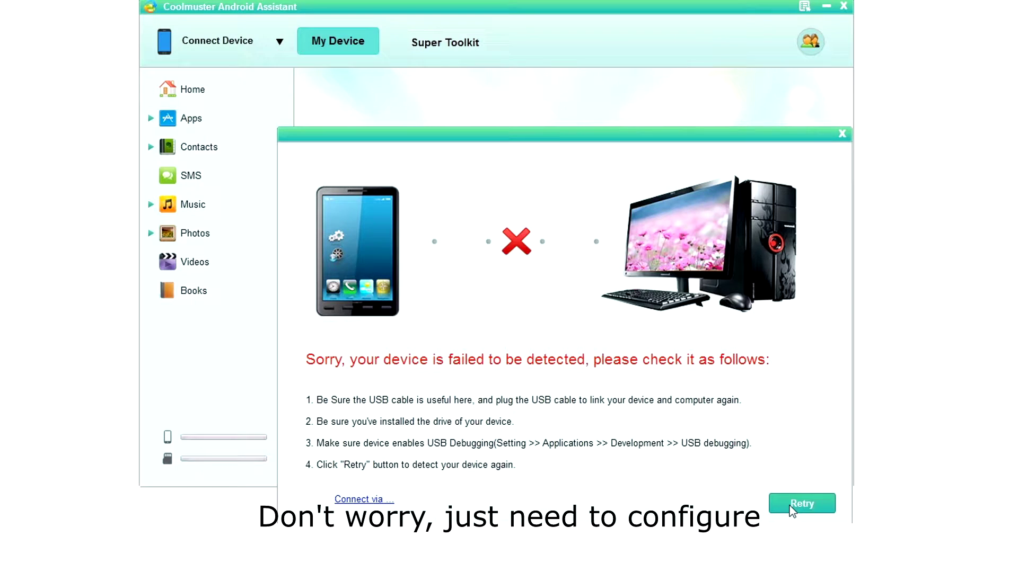
left_click(792, 506)
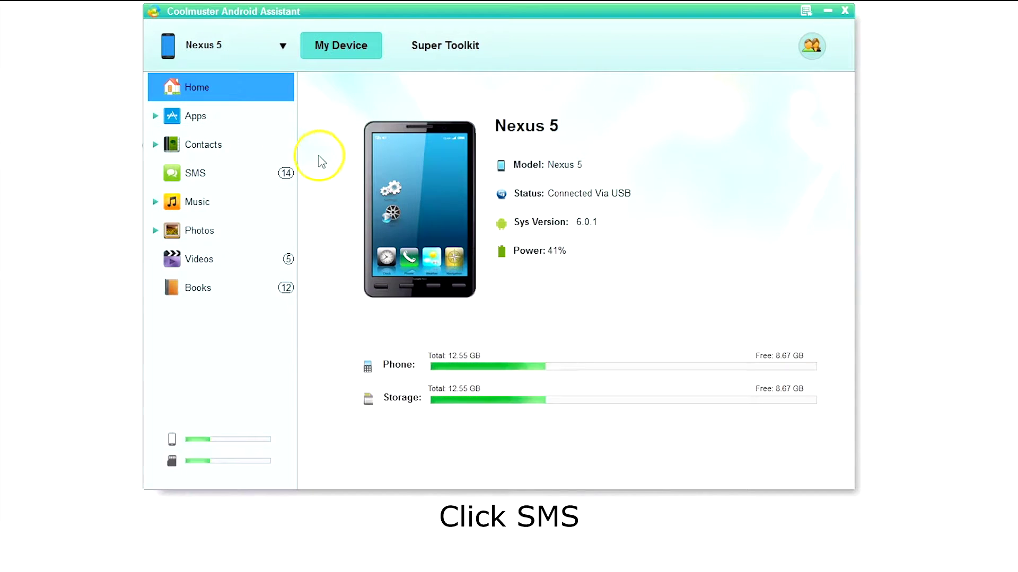
Open the phone's SMS and preview the 87654 and 24455 conversations.
left_click(194, 176)
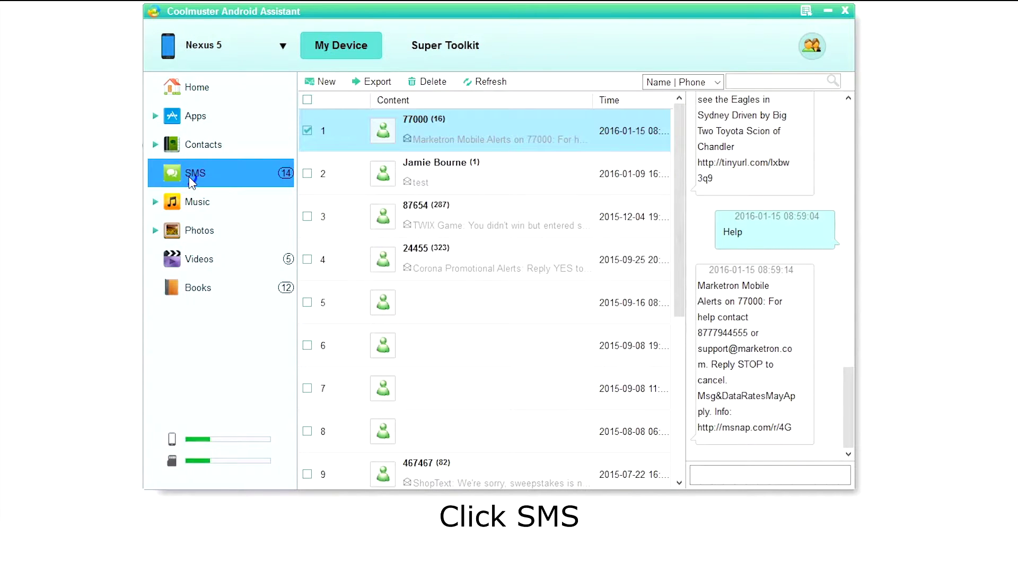
left_click(445, 214)
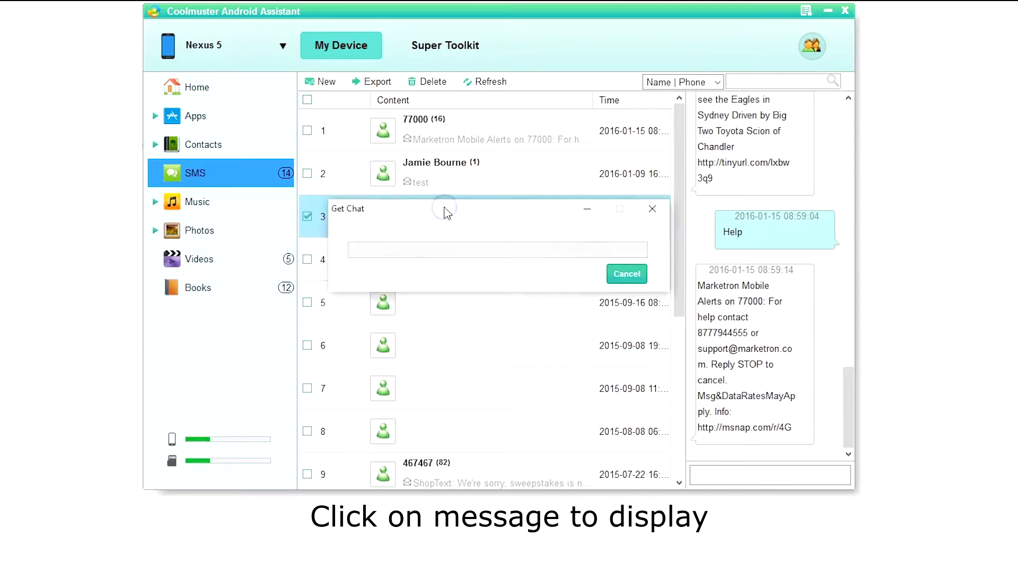
left_click(460, 270)
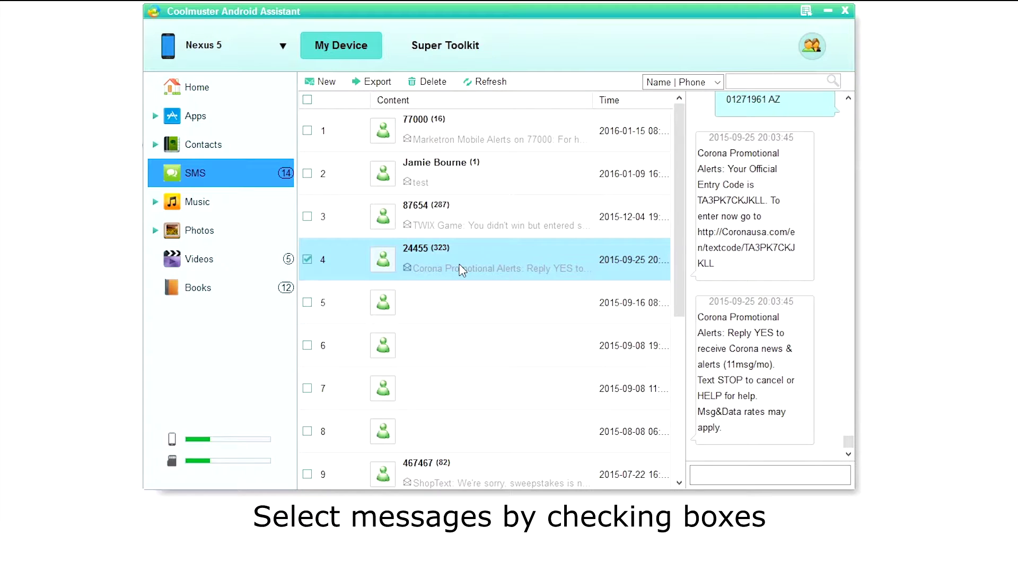
Tick the 77000, 87654 and 2015-09-16 threads, then select all 14 conversations.
left_click(307, 131)
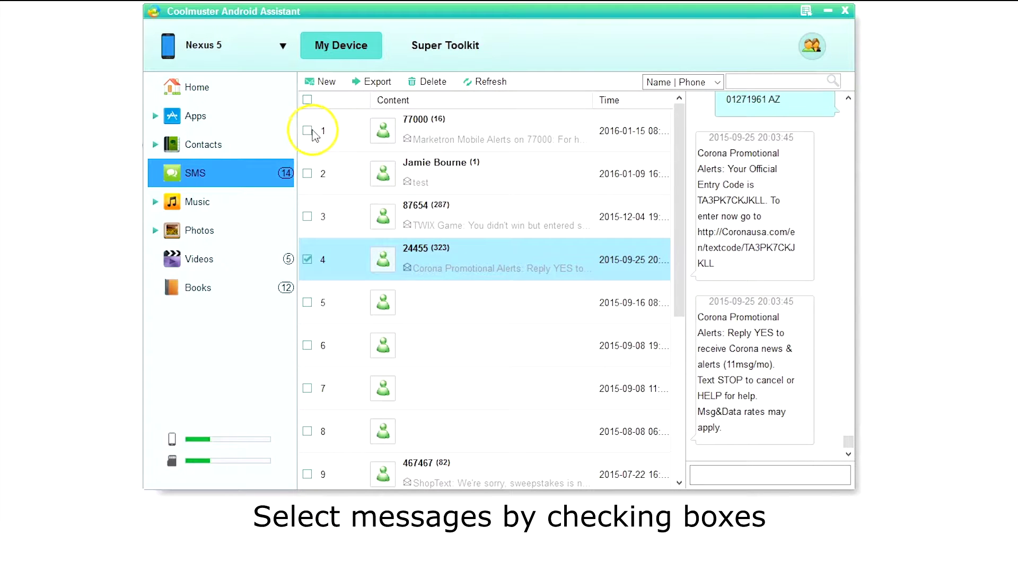
left_click(306, 217)
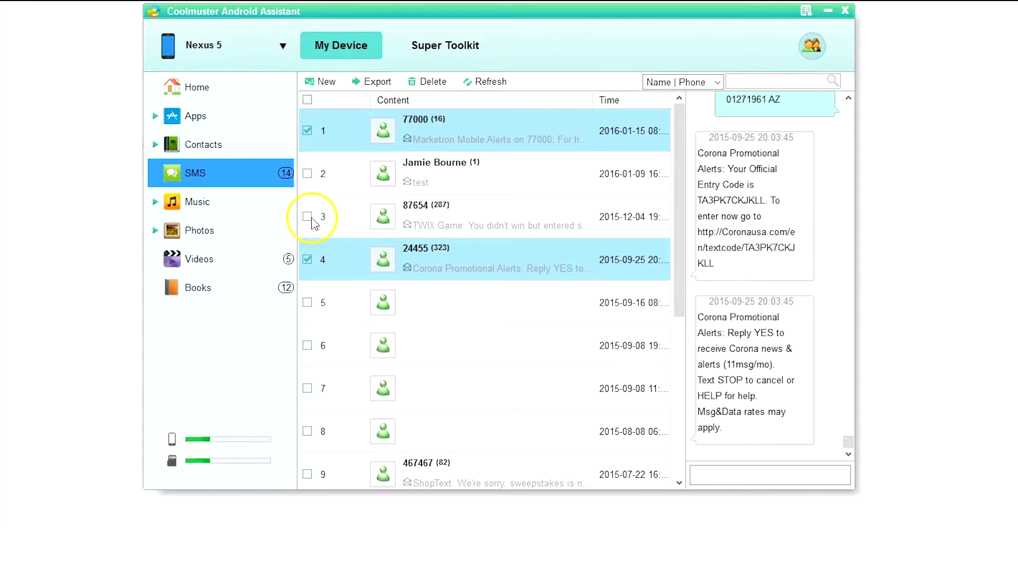
left_click(308, 303)
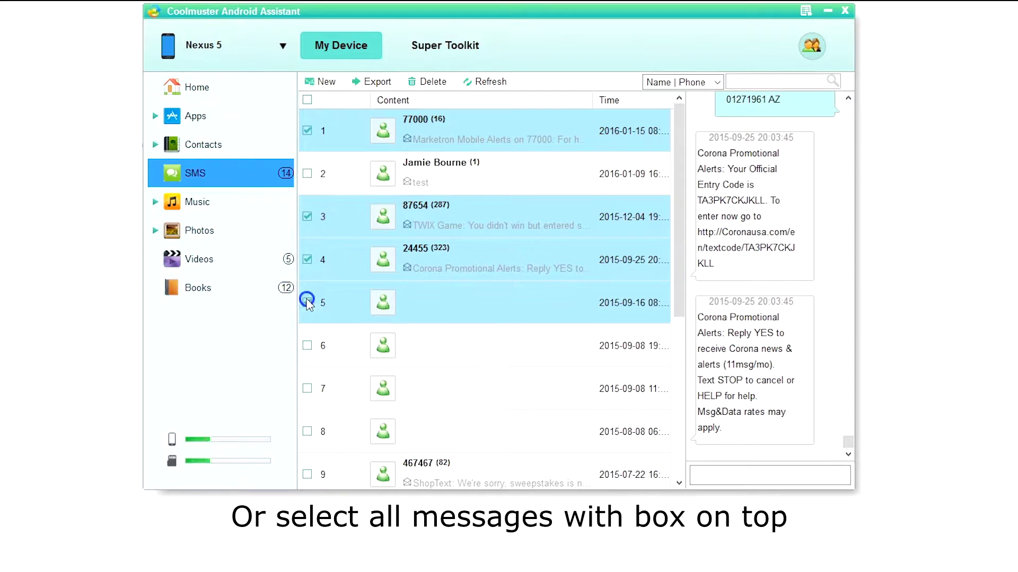
left_click(307, 99)
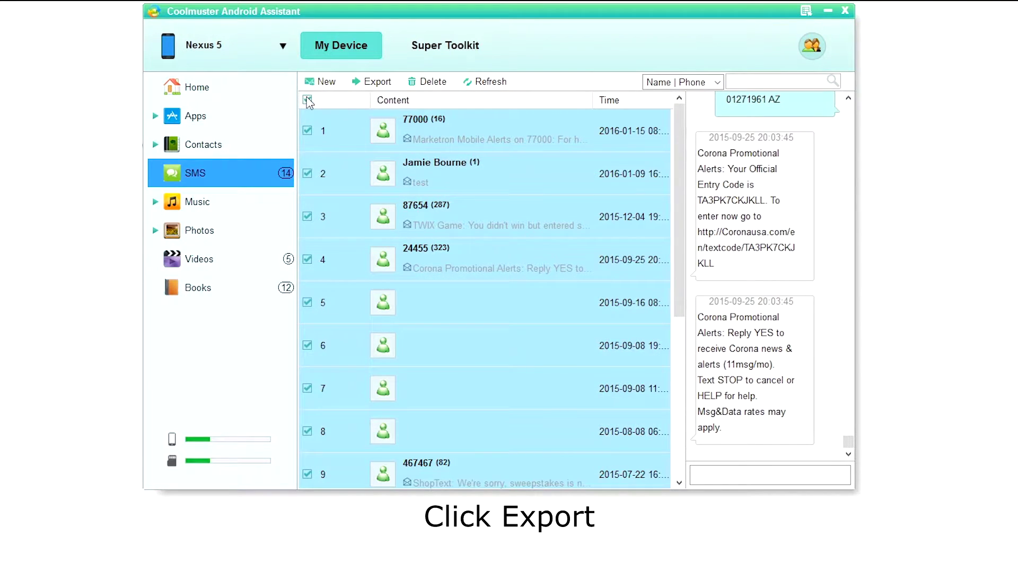
Export all selected messages to HTML in Desktop\SMS and open that folder.
left_click(377, 82)
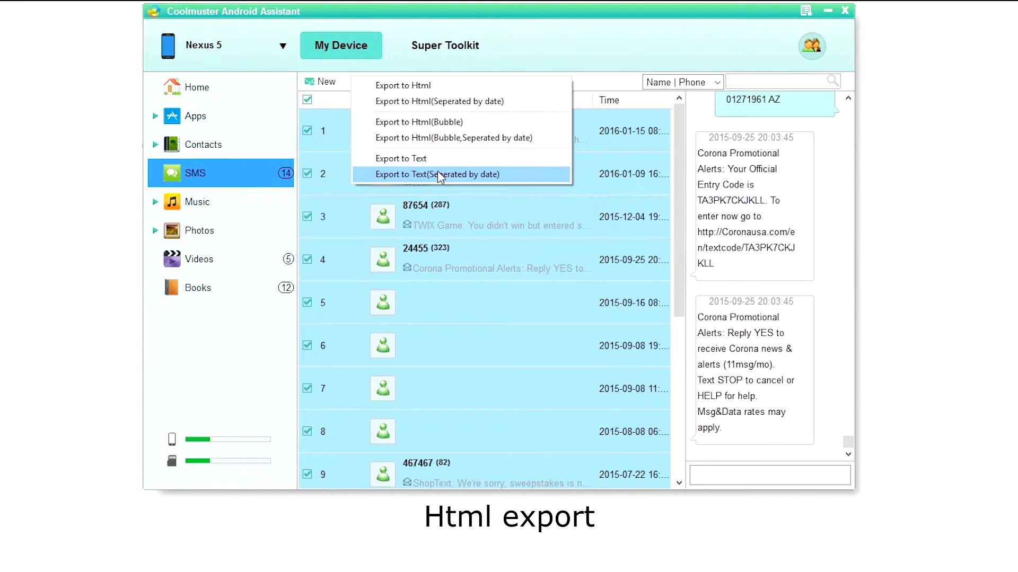
left_click(413, 86)
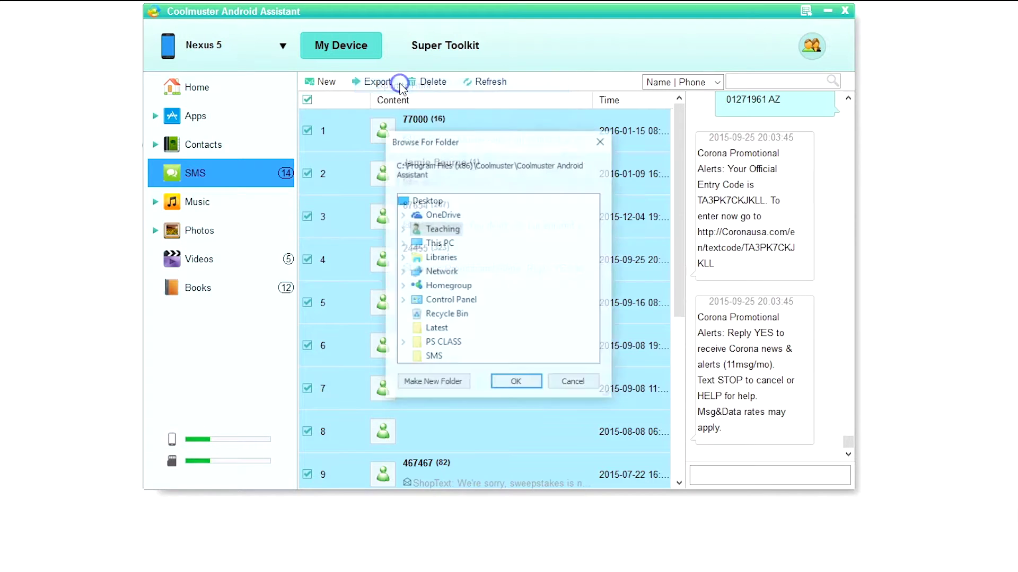
left_click(433, 357)
left_click(512, 383)
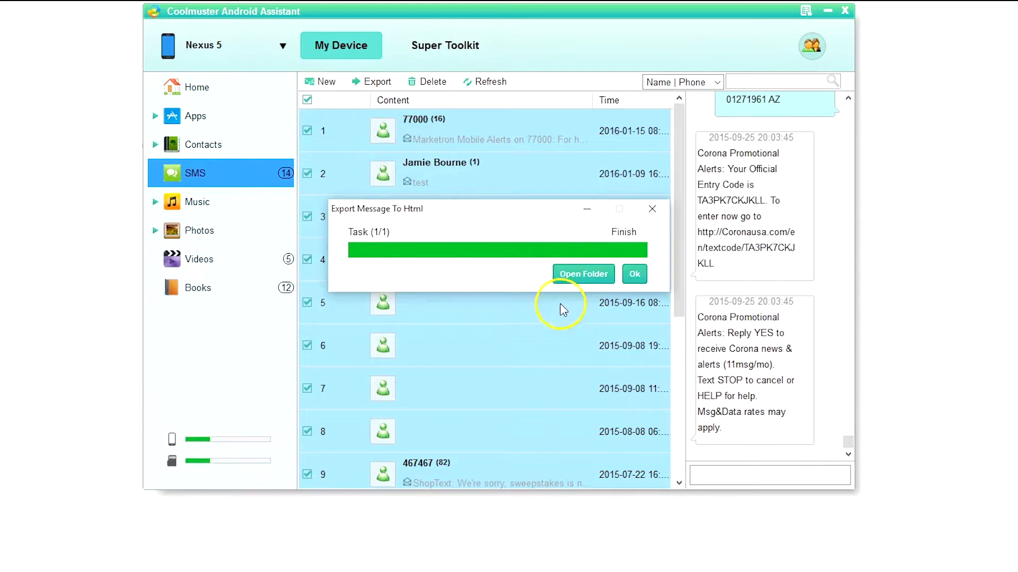
left_click(575, 271)
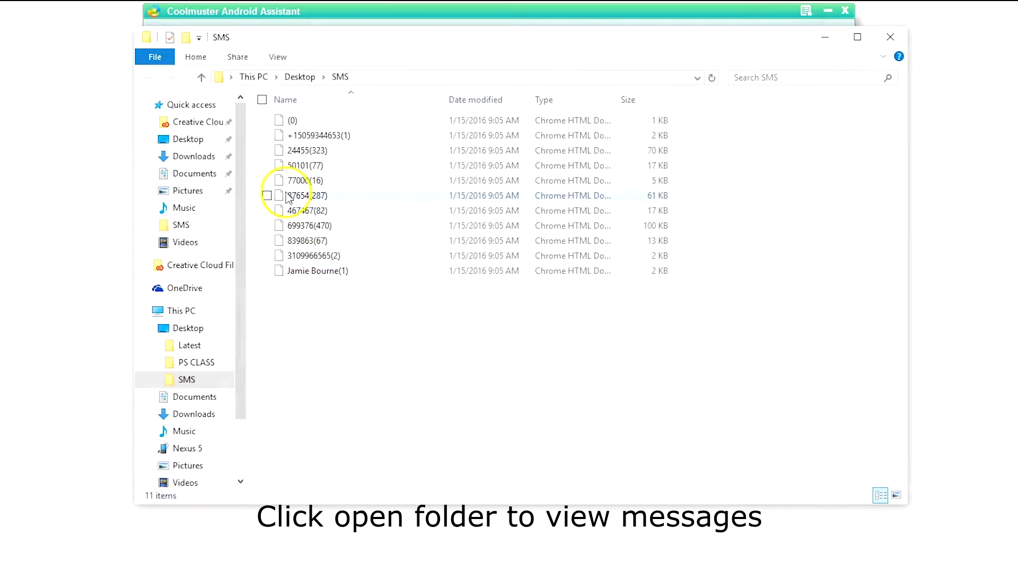
View the 77000(16) HTML export in Chrome, then close Chrome, the SMS folder and the export notice.
left_click(289, 181)
double_click(289, 182)
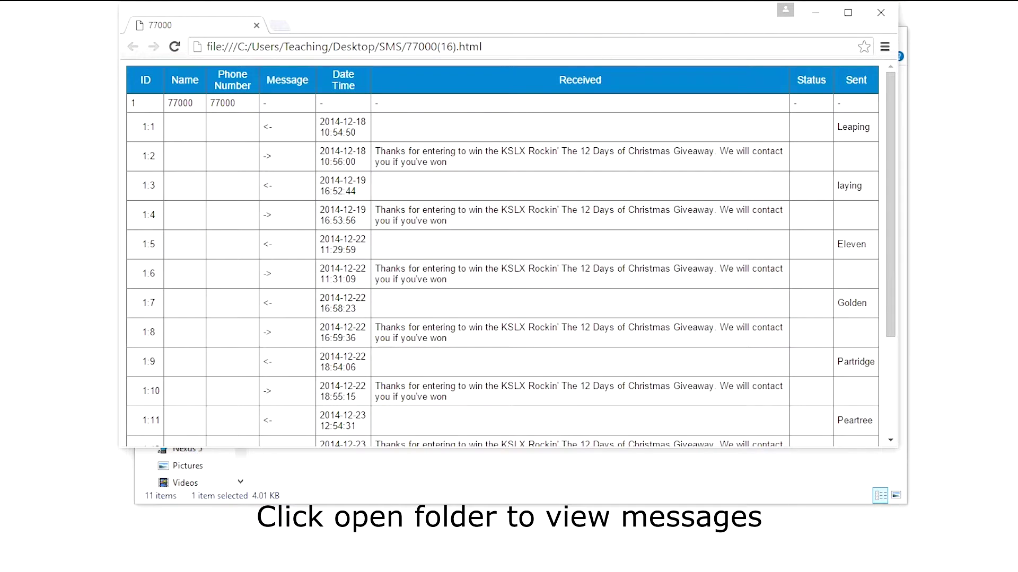
left_click(881, 20)
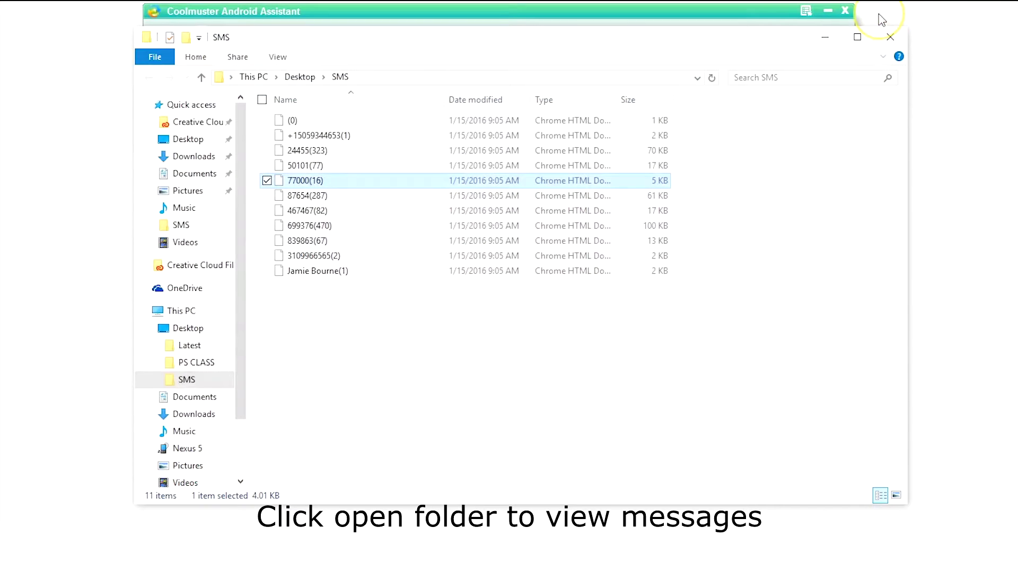
left_click(894, 38)
left_click(634, 273)
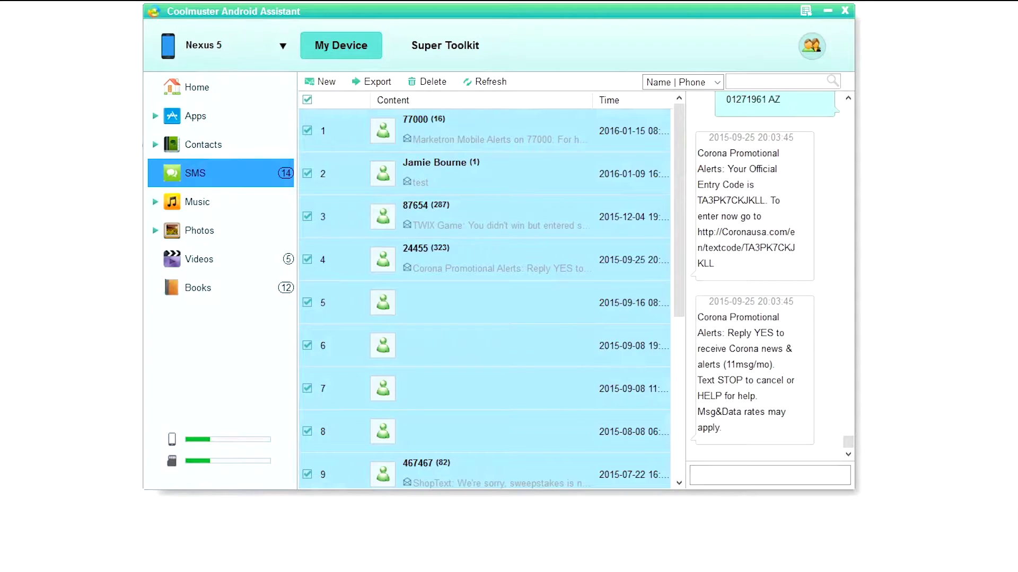
Export the messages as HTML separated by date to Desktop\SMS and open the folder.
left_click(370, 82)
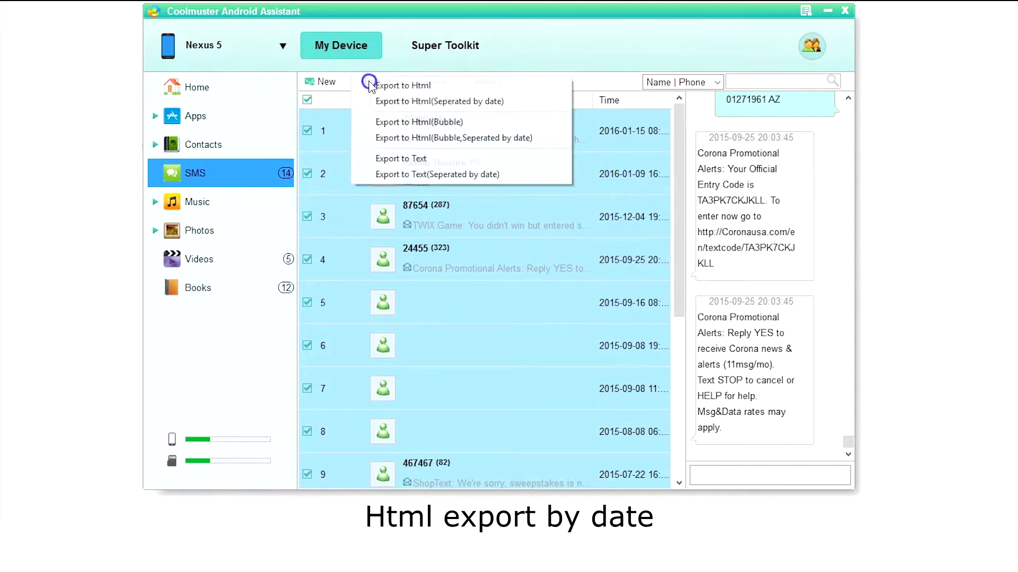
left_click(393, 102)
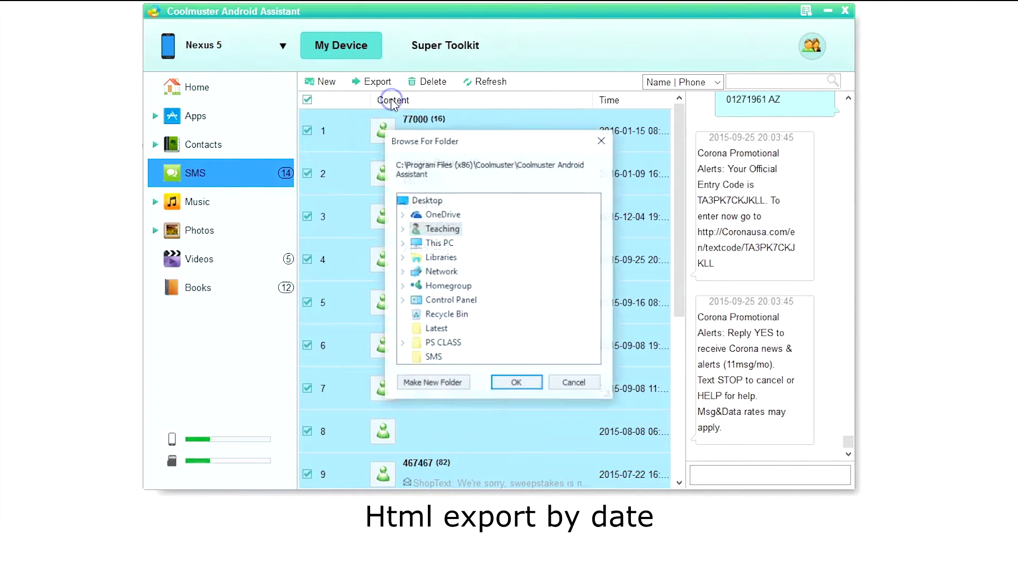
left_click(430, 357)
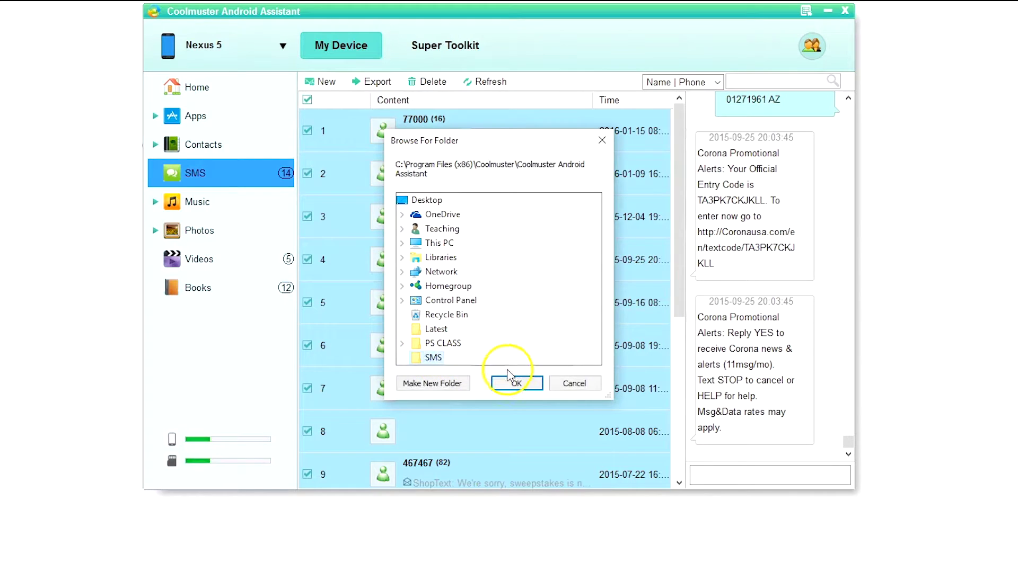
left_click(516, 383)
left_click(590, 279)
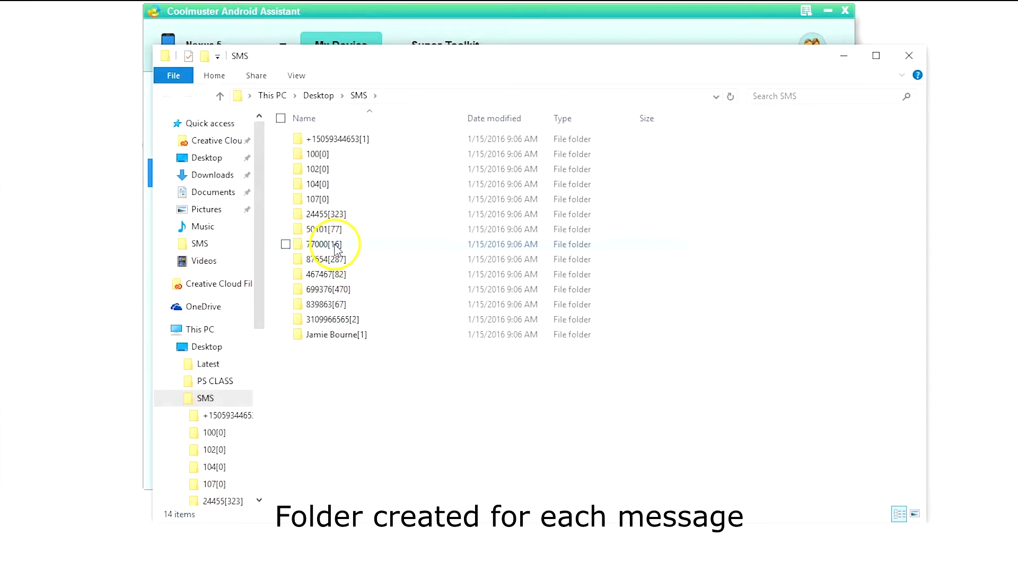
View the 77000[16] 2014-12-22 page, then export bubble HTML to SMS and open 77000(16)-Bubble.
double_click(335, 245)
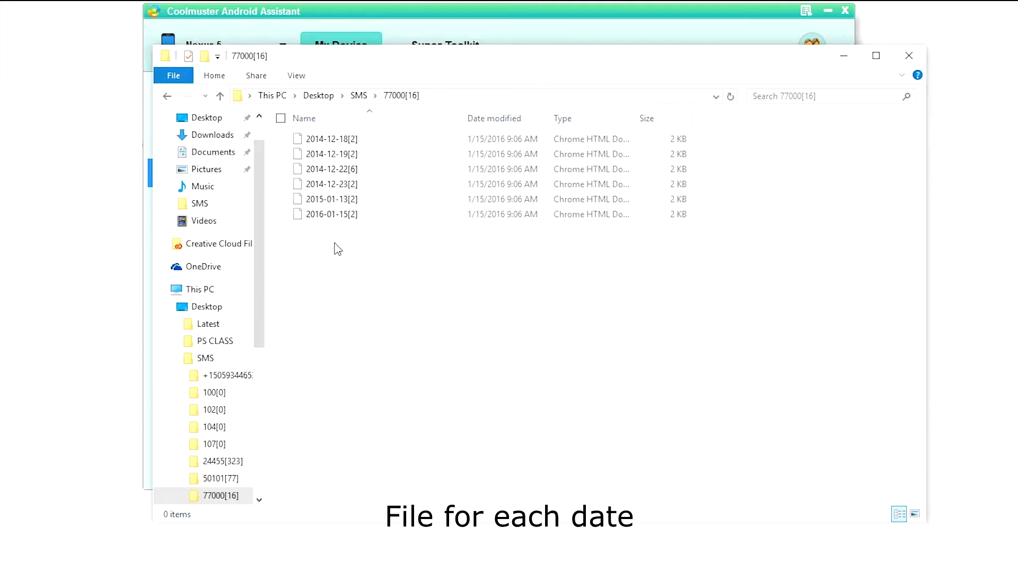
double_click(340, 176)
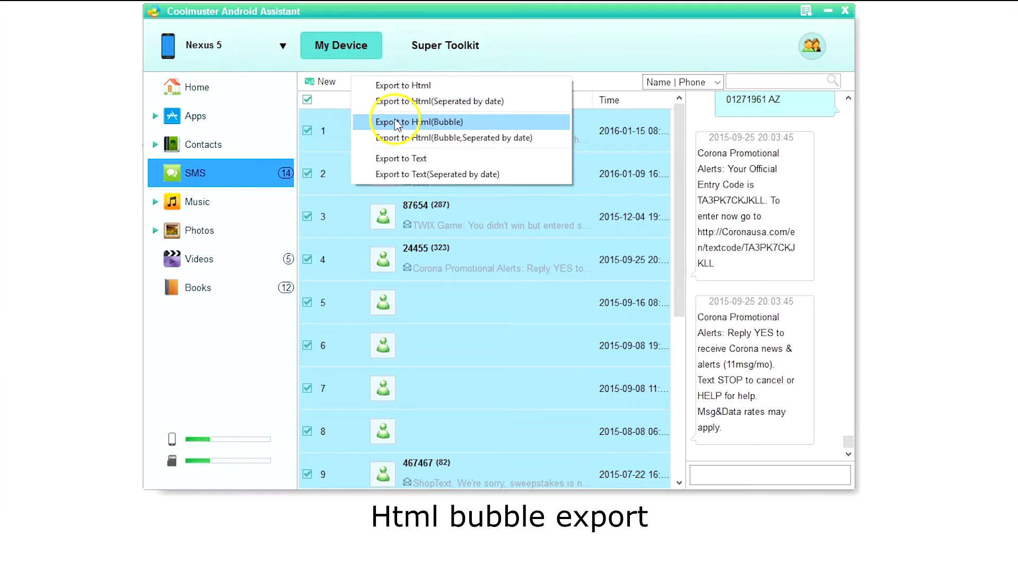
left_click(389, 124)
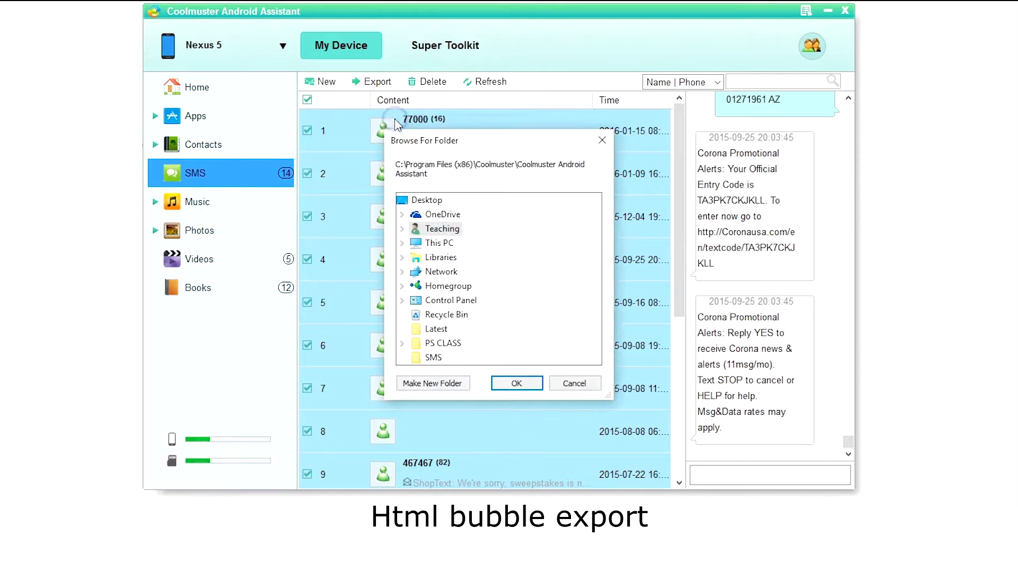
left_click(433, 358)
left_click(516, 383)
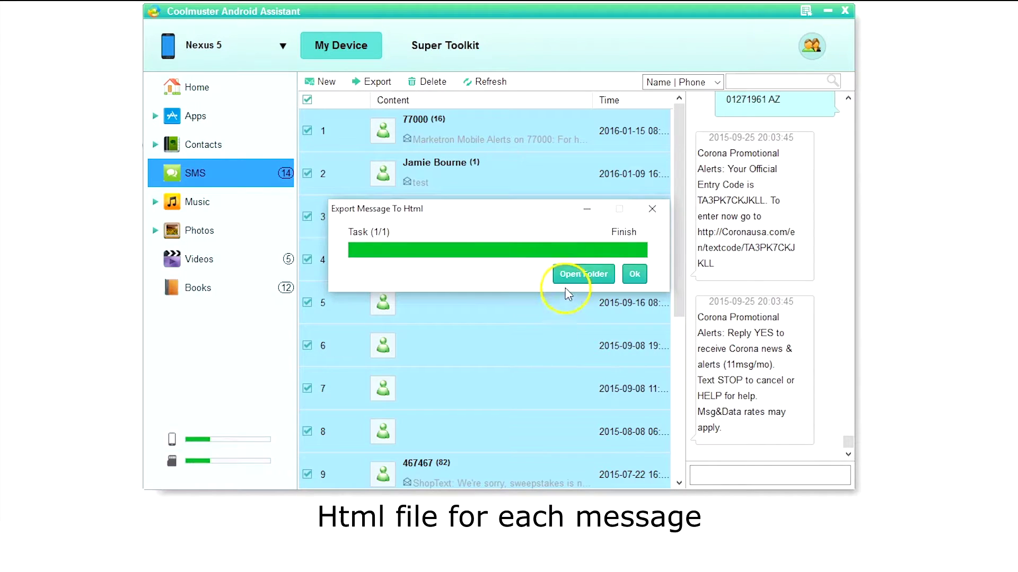
left_click(575, 276)
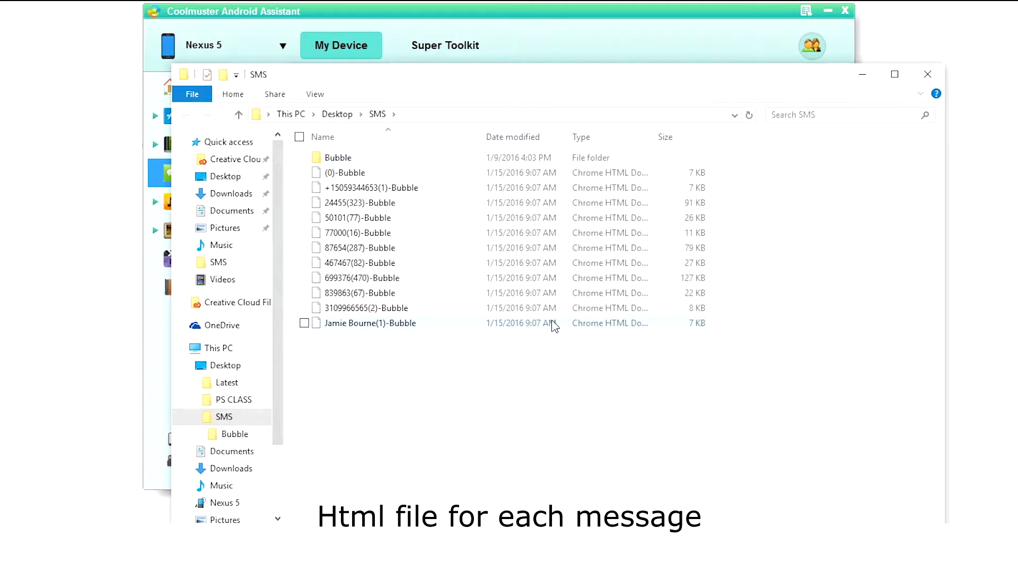
left_click(379, 235)
double_click(379, 235)
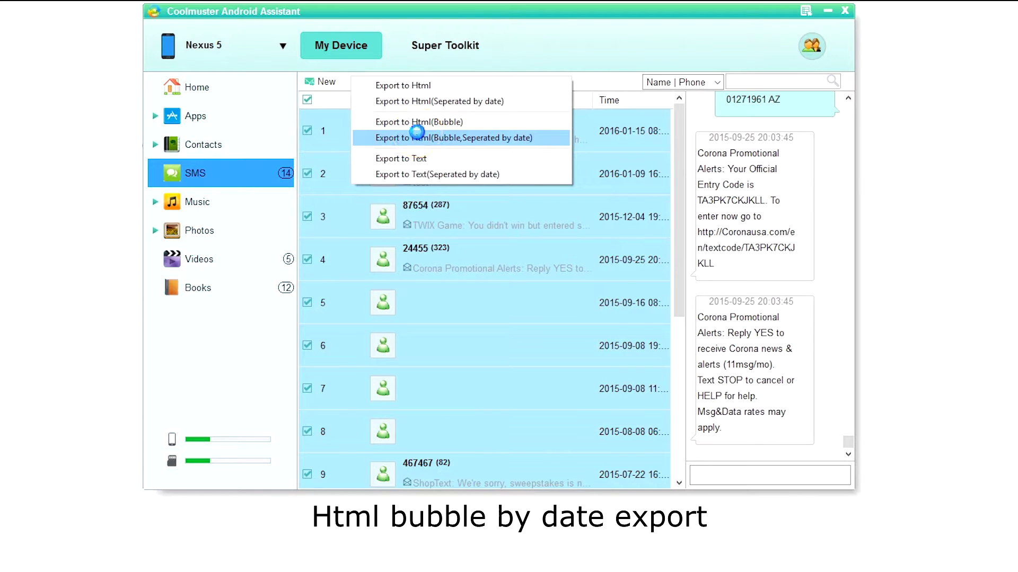
Export bubble-style HTML separated by date to Desktop\SMS and open the folder.
left_click(421, 136)
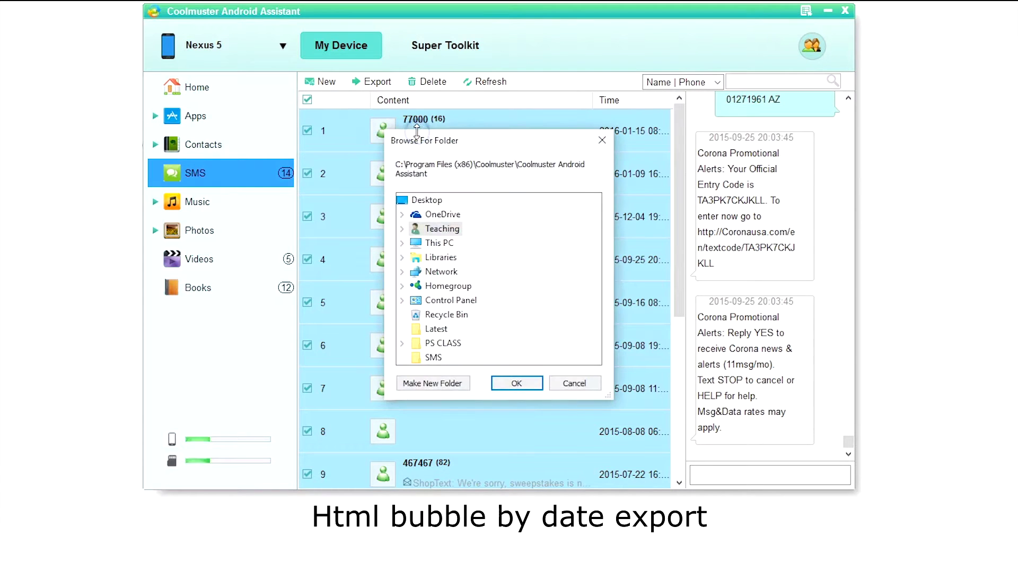
left_click(433, 357)
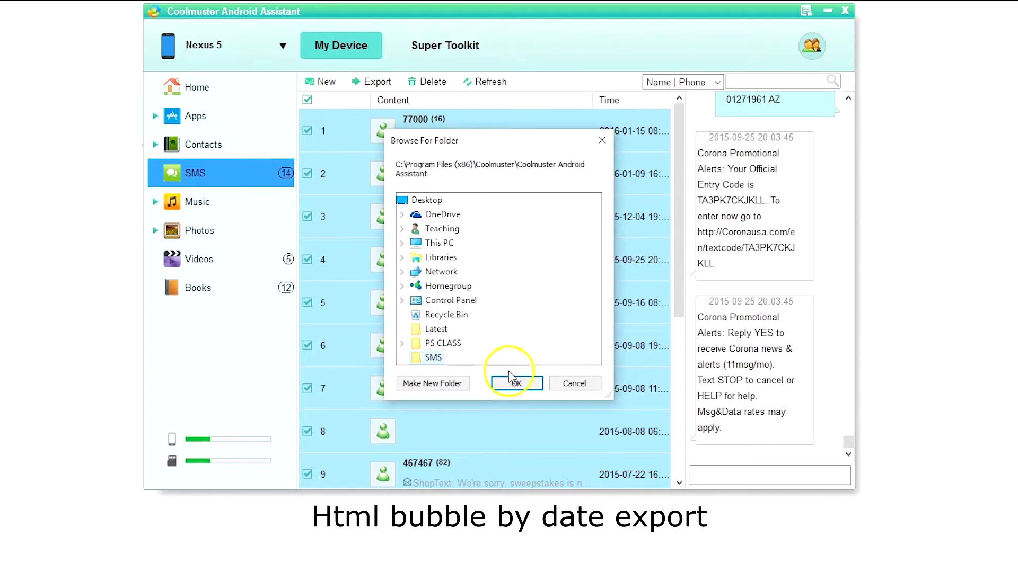
left_click(518, 383)
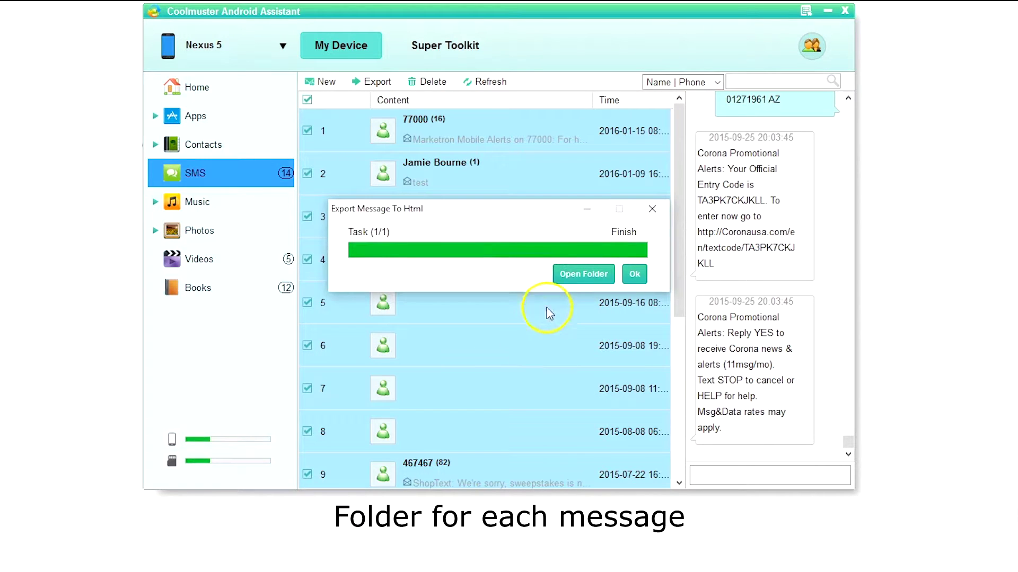
left_click(568, 274)
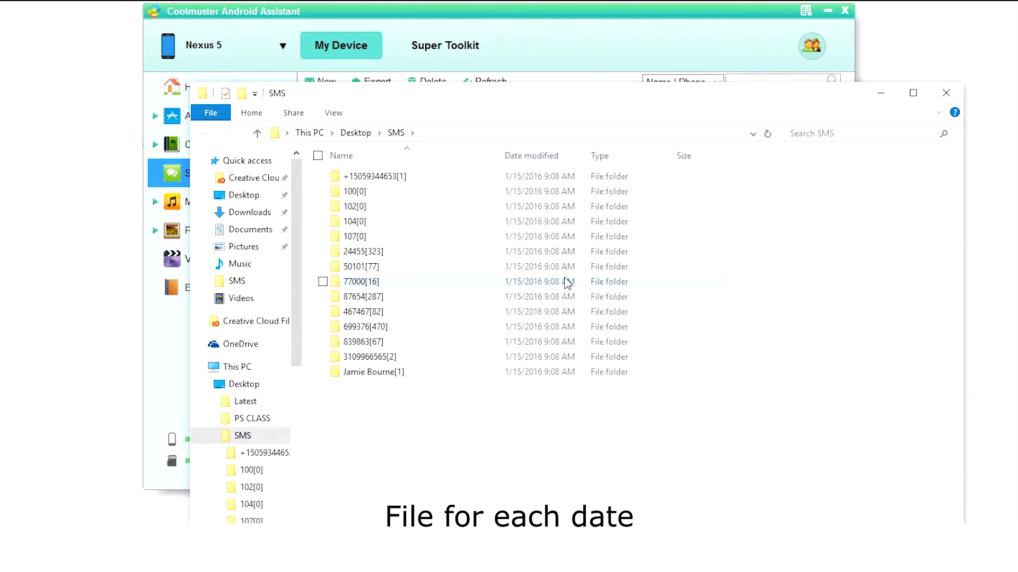
Open 2014-12-22[6] from the 77000[16] folder in Chrome, then choose Export to Text.
double_click(364, 282)
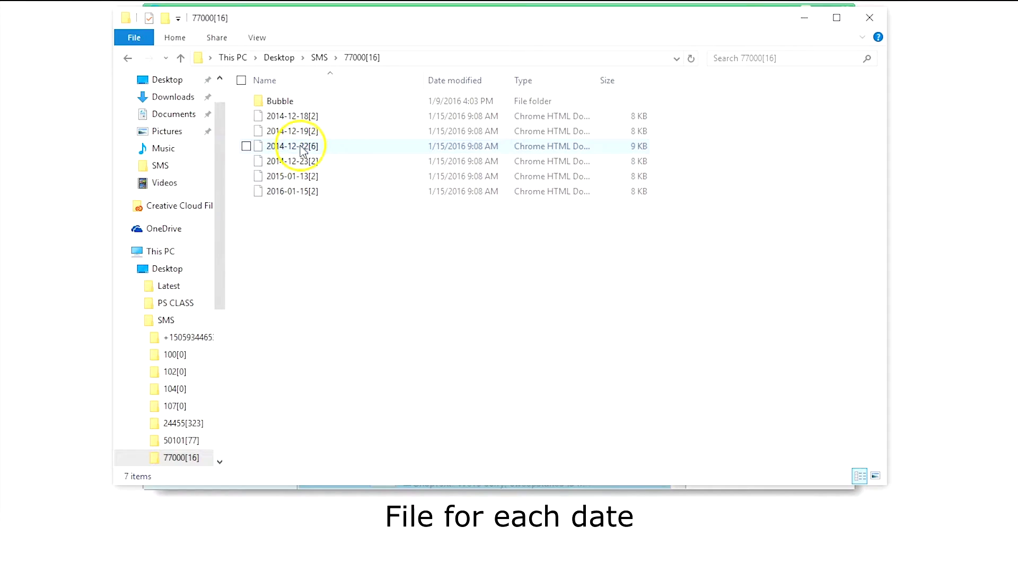
double_click(303, 149)
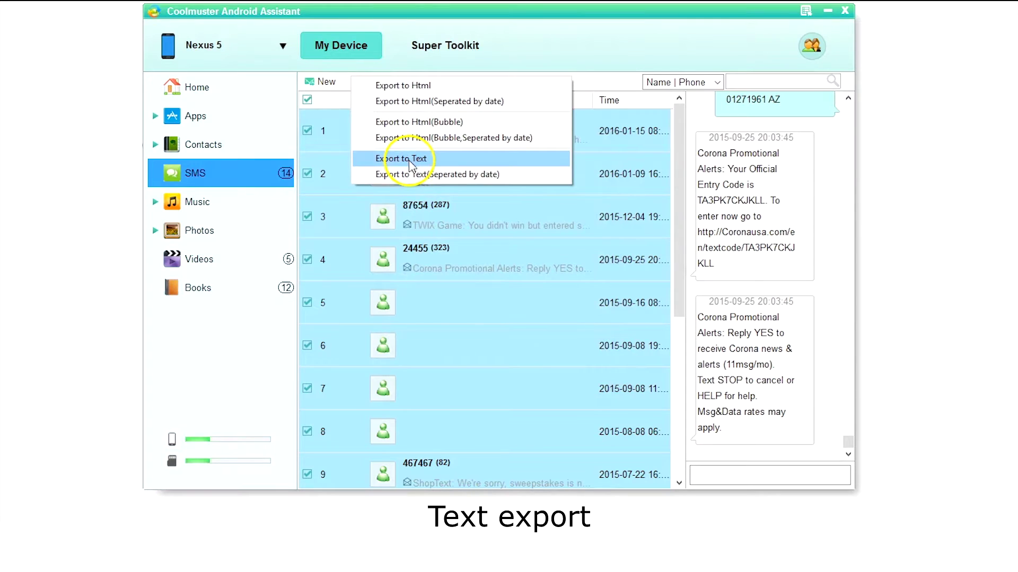
left_click(411, 157)
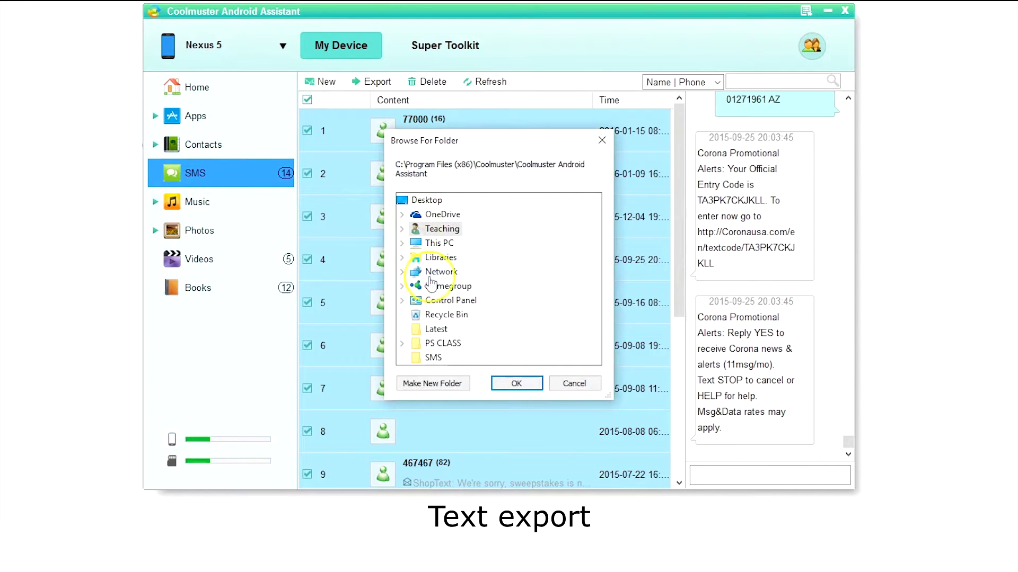
Save the text export to Desktop\SMS and open the folder of 11 text files.
left_click(439, 358)
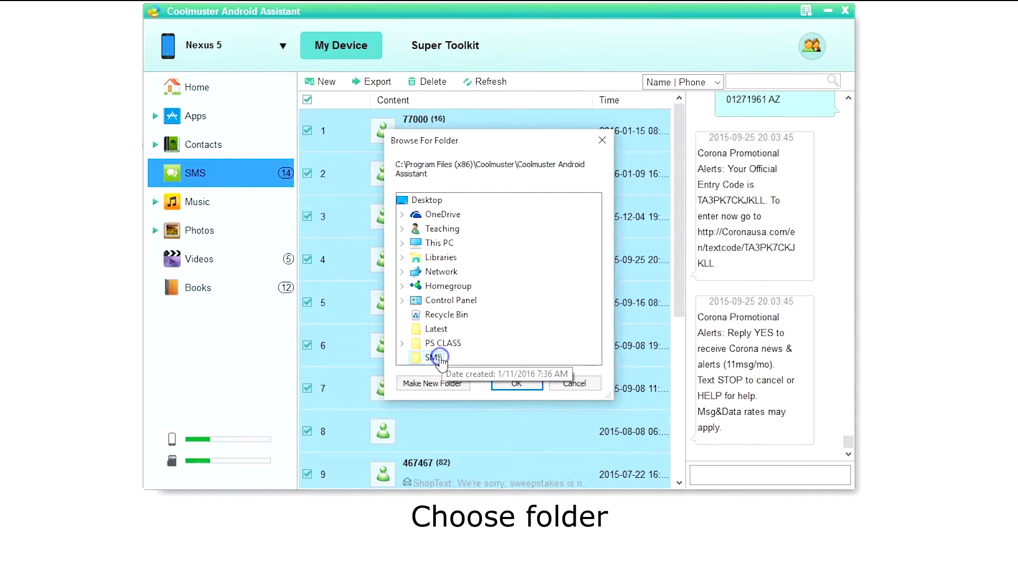
left_click(513, 385)
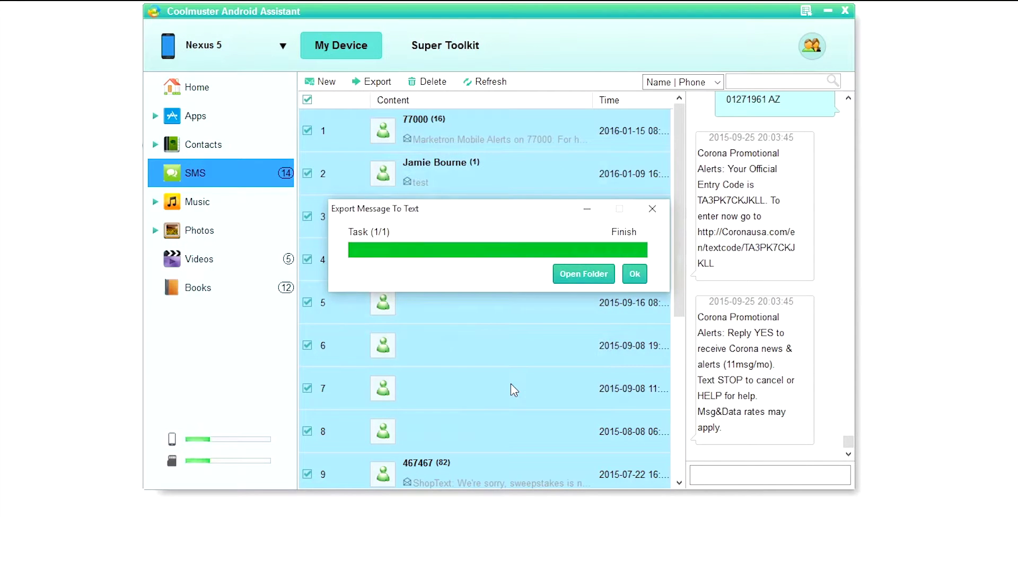
left_click(563, 274)
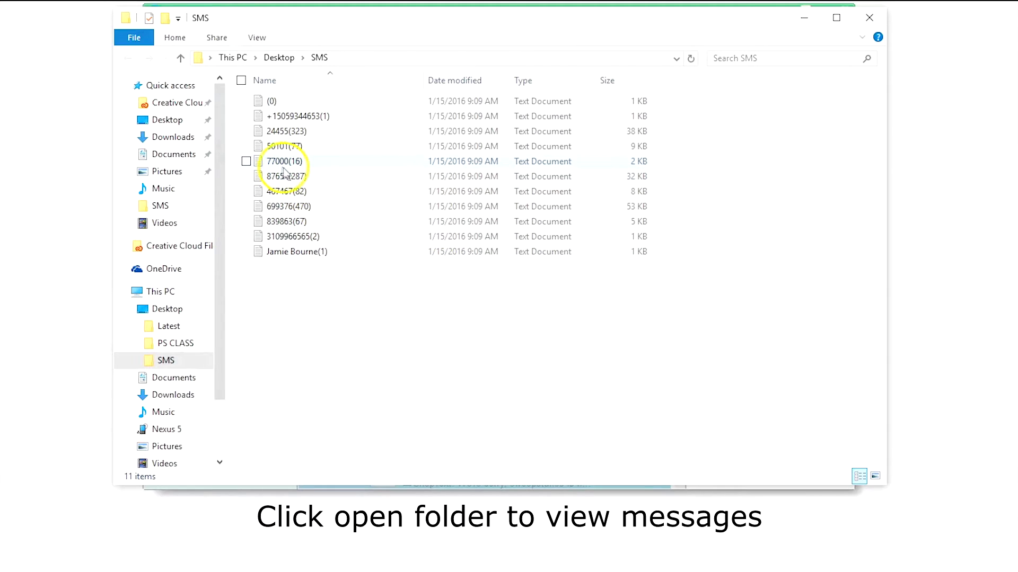
Read 77000(16) in Notepad, close it, and choose Export to Text separated by date.
double_click(284, 163)
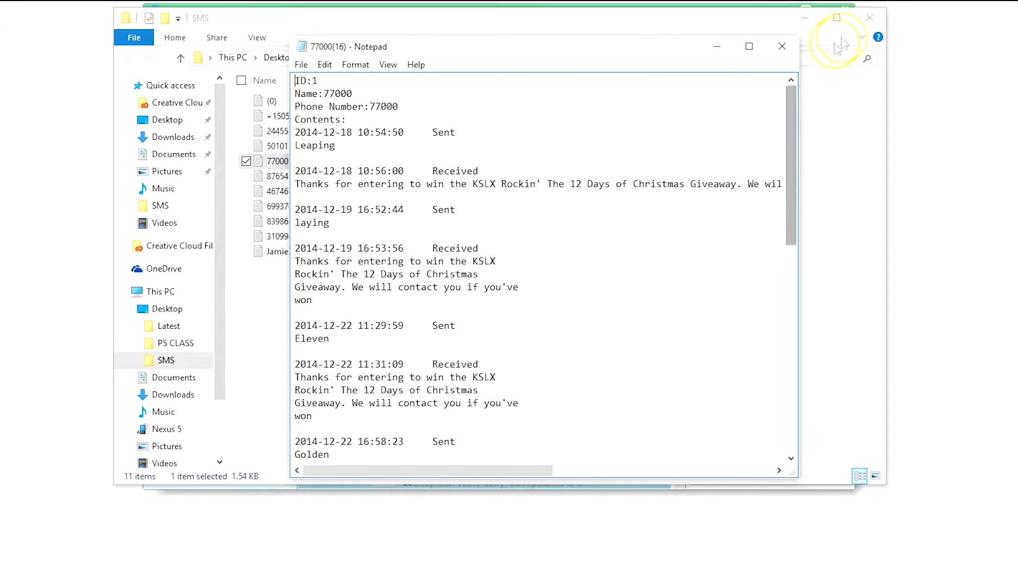
left_click(792, 49)
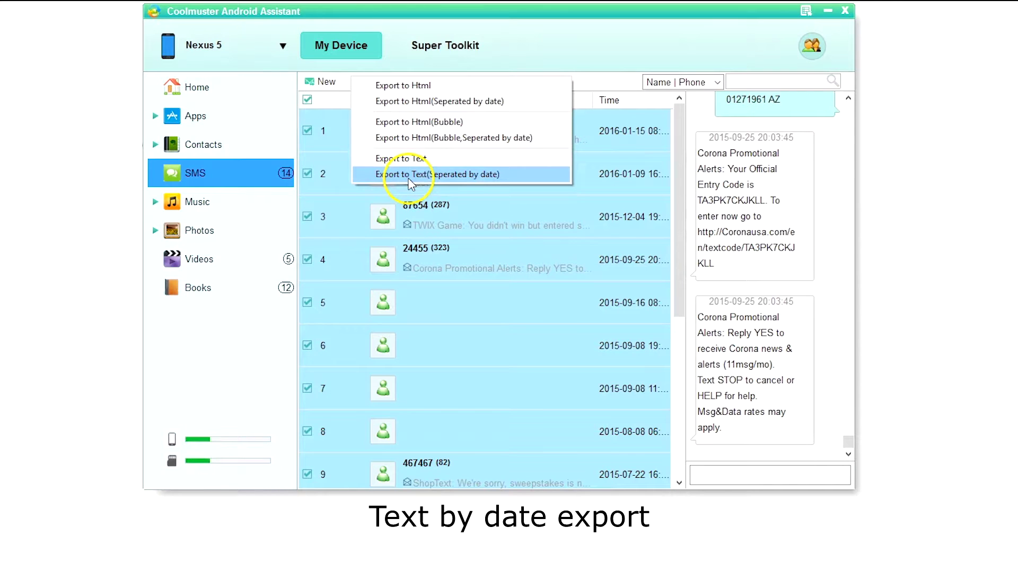
left_click(409, 179)
Export the checked conversations as date-split text into the desktop SMS folder, then open it.
left_click(433, 361)
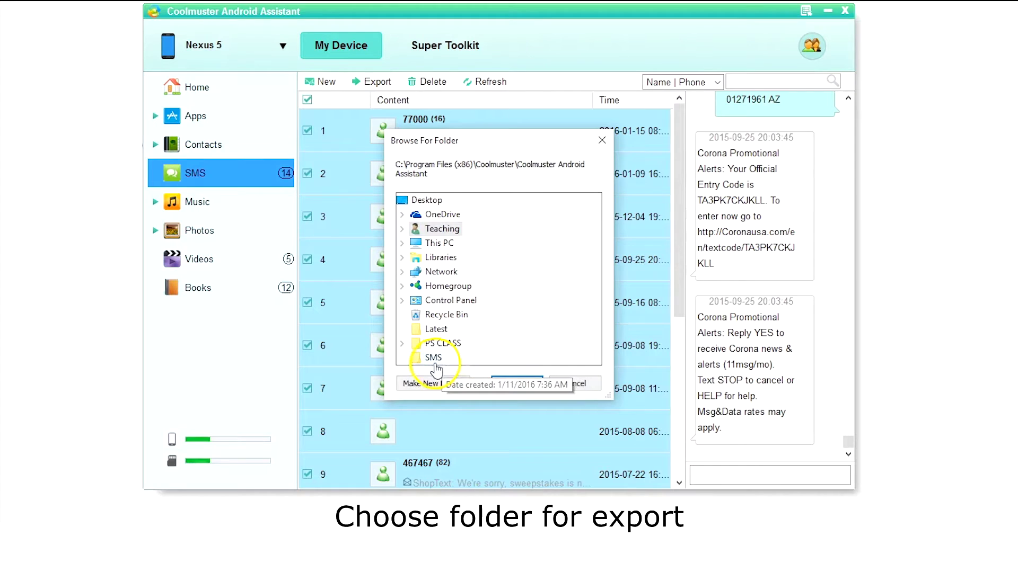
left_click(501, 383)
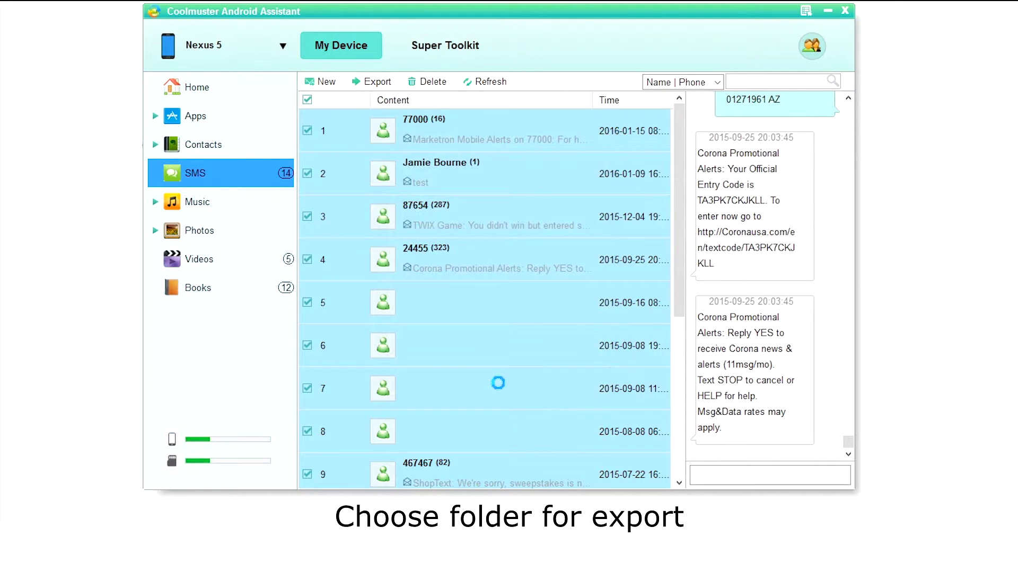
left_click(580, 274)
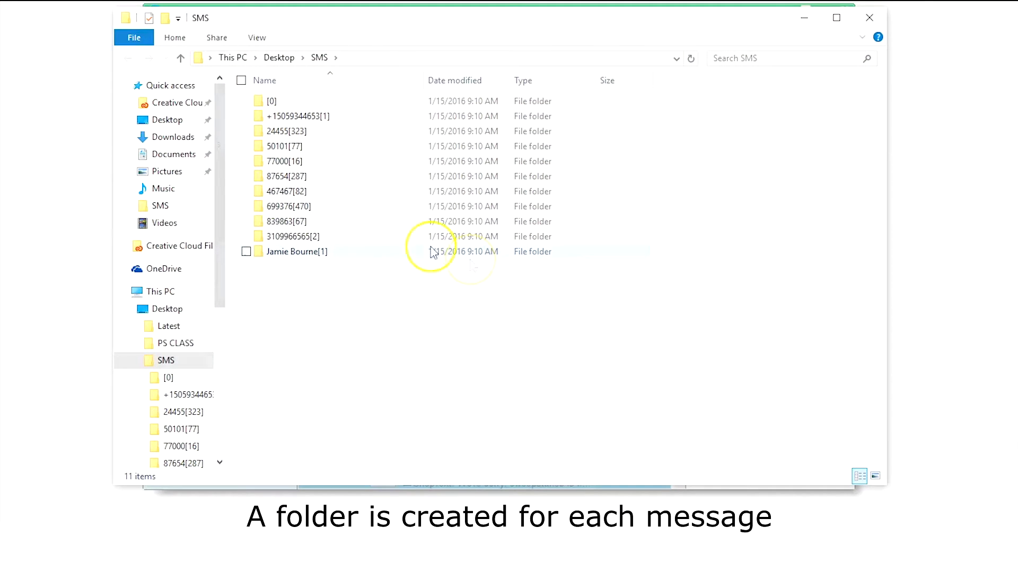
Open the 2014-12-22[6] text file inside the 77000[16] folder in Notepad.
double_click(295, 166)
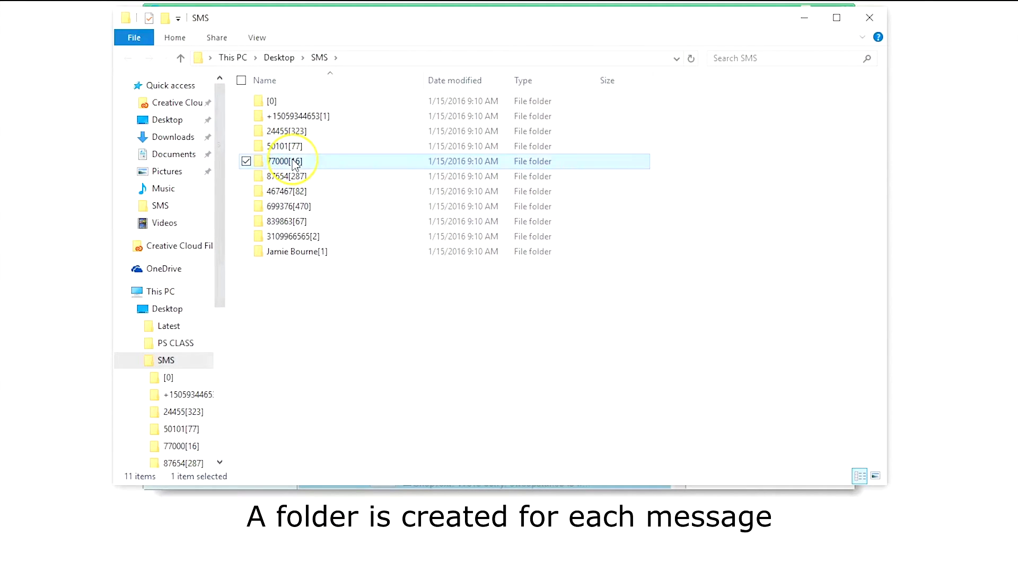
double_click(290, 131)
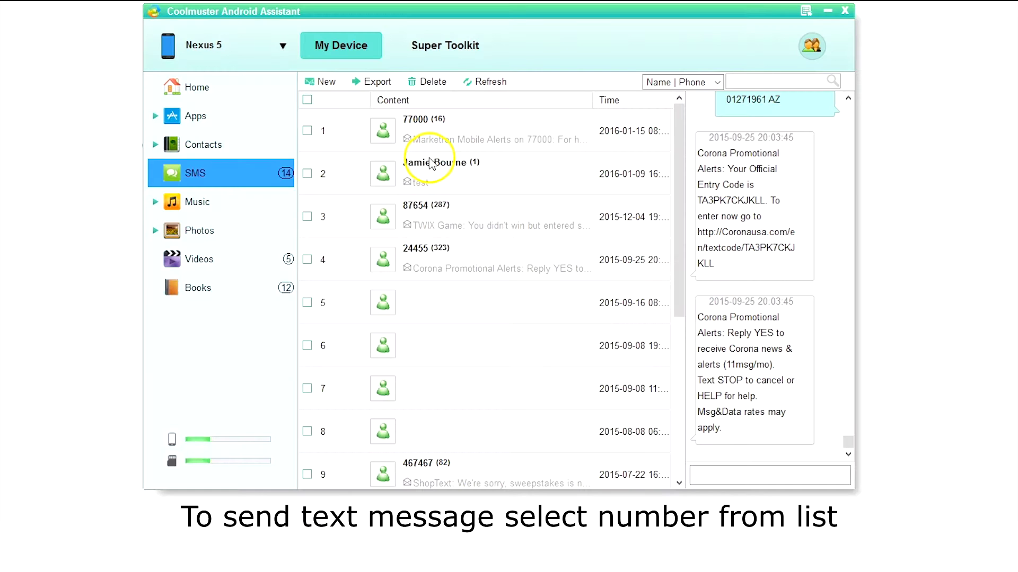
Reply 'help' in the 77000 conversation and send it.
left_click(427, 127)
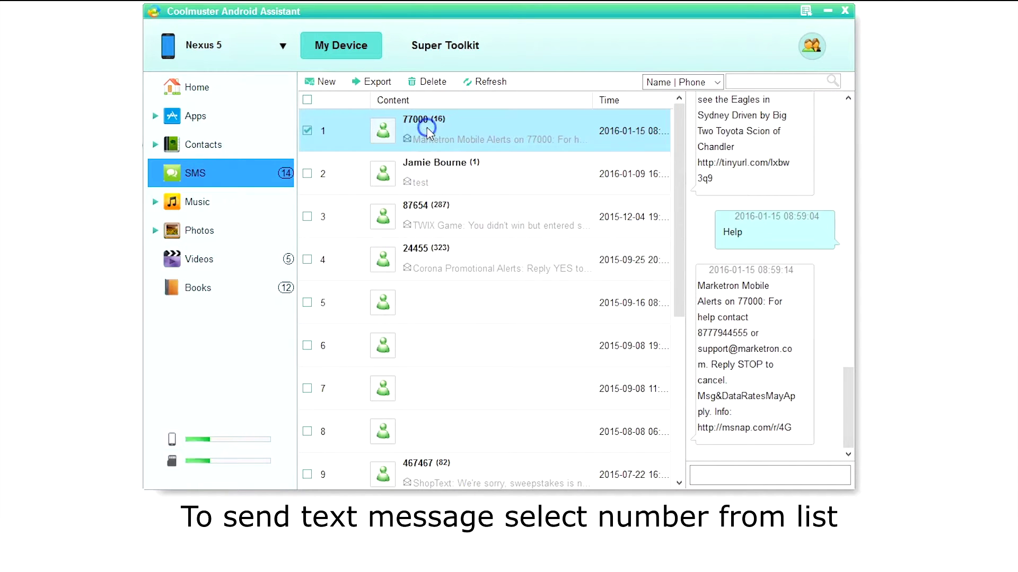
left_click(710, 473)
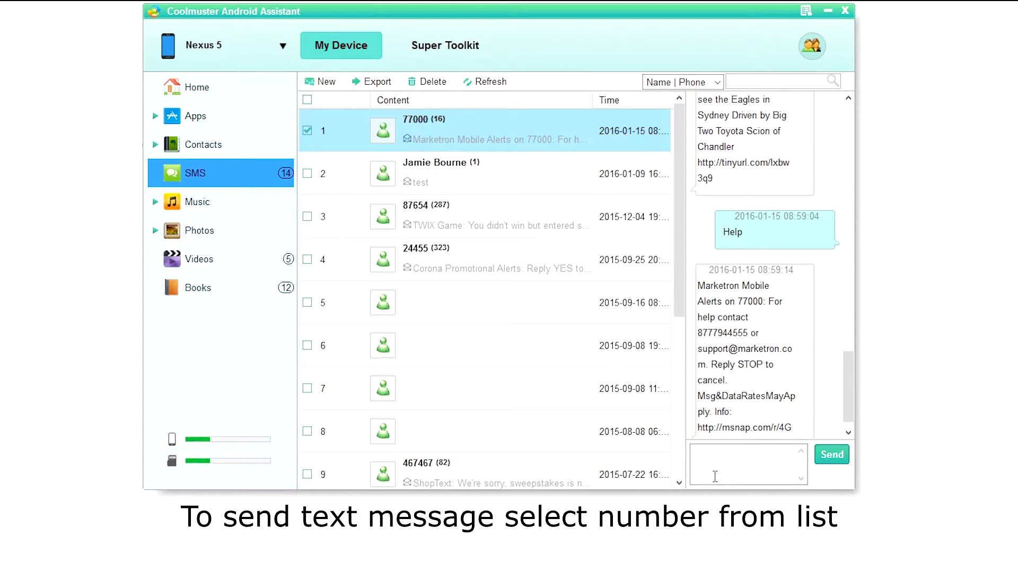
type("help")
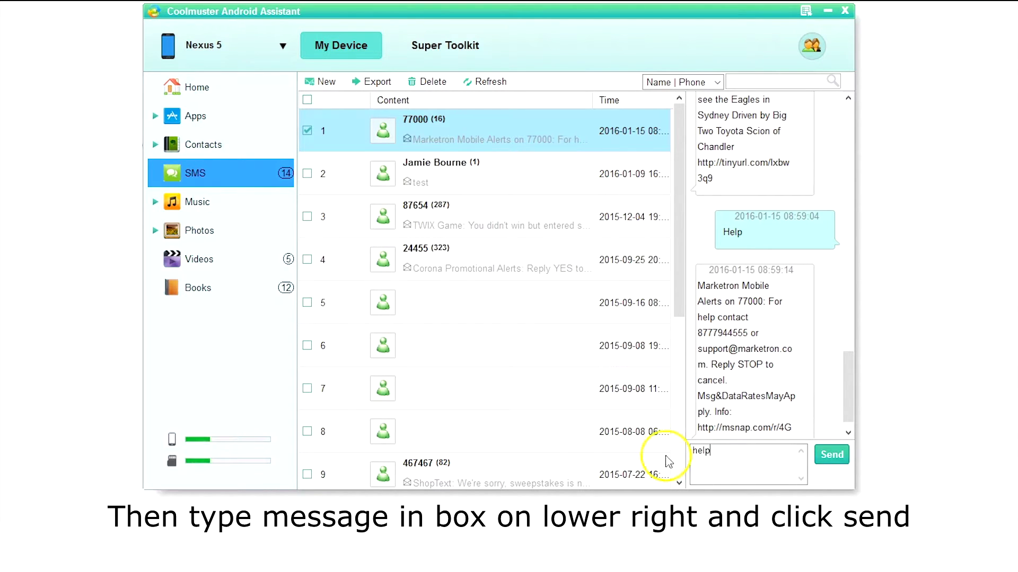
left_click(837, 452)
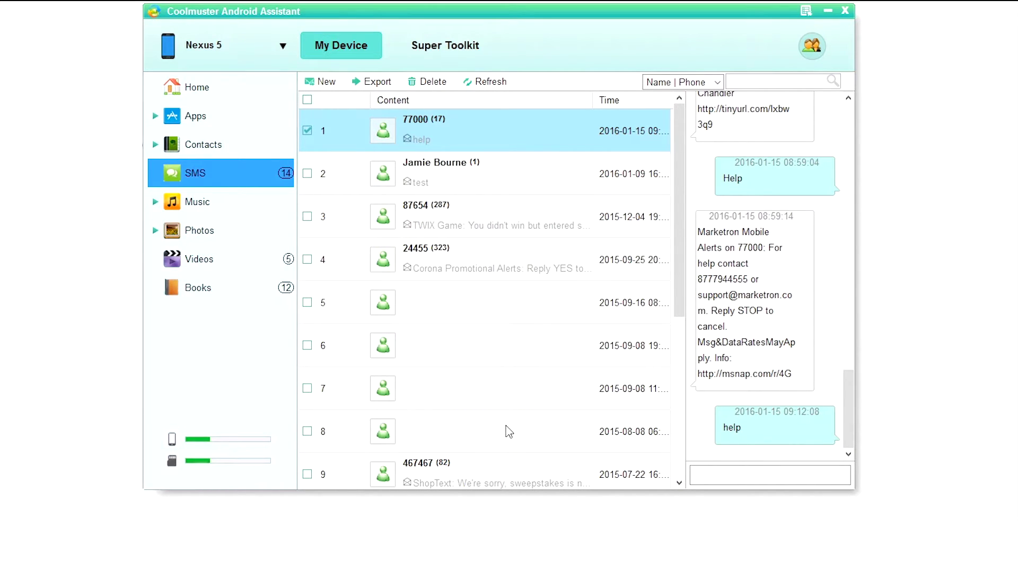
Compose and send a new message 'Help' to 77000, then close the new-message window.
left_click(320, 83)
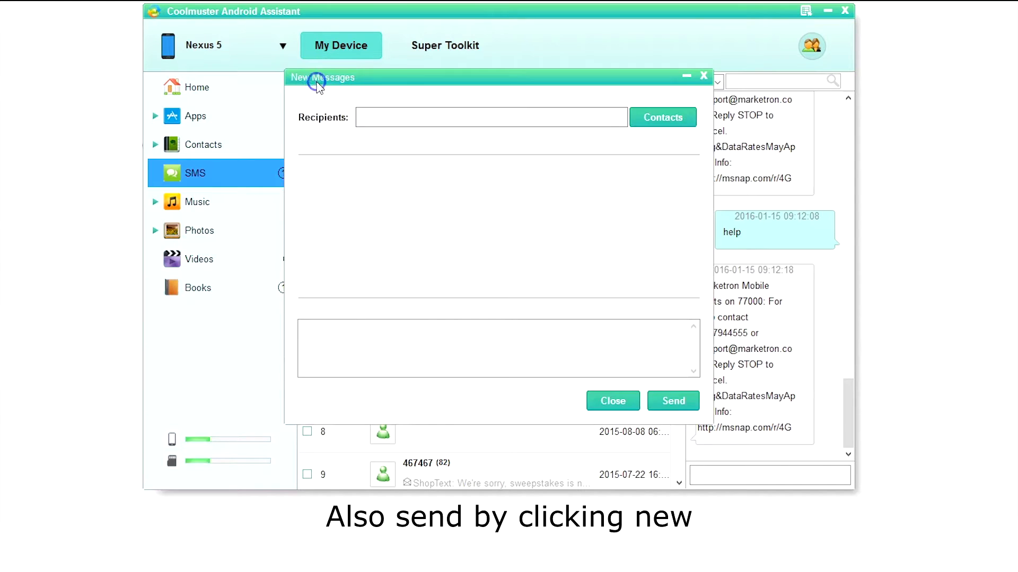
left_click(355, 116)
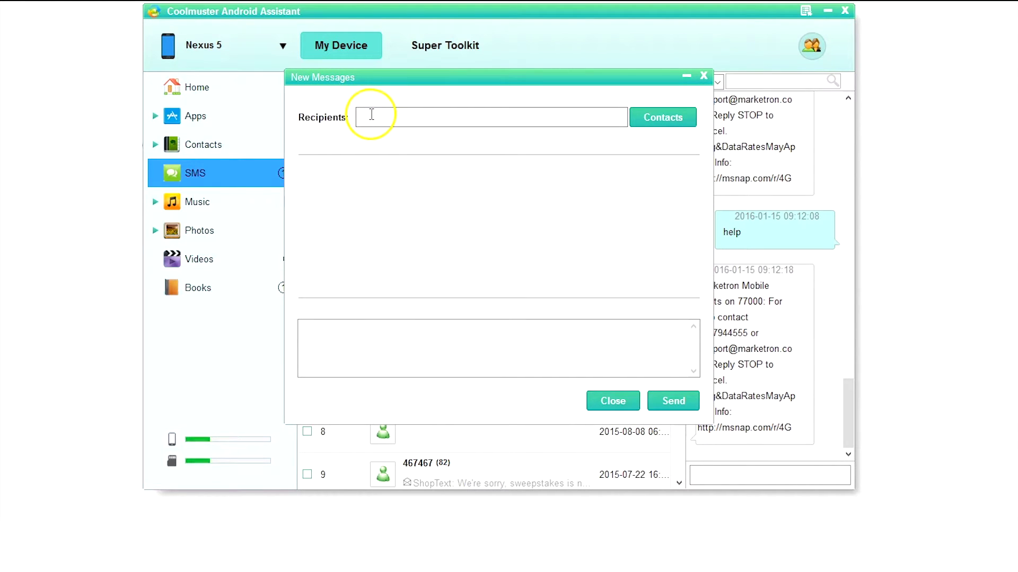
type("77000")
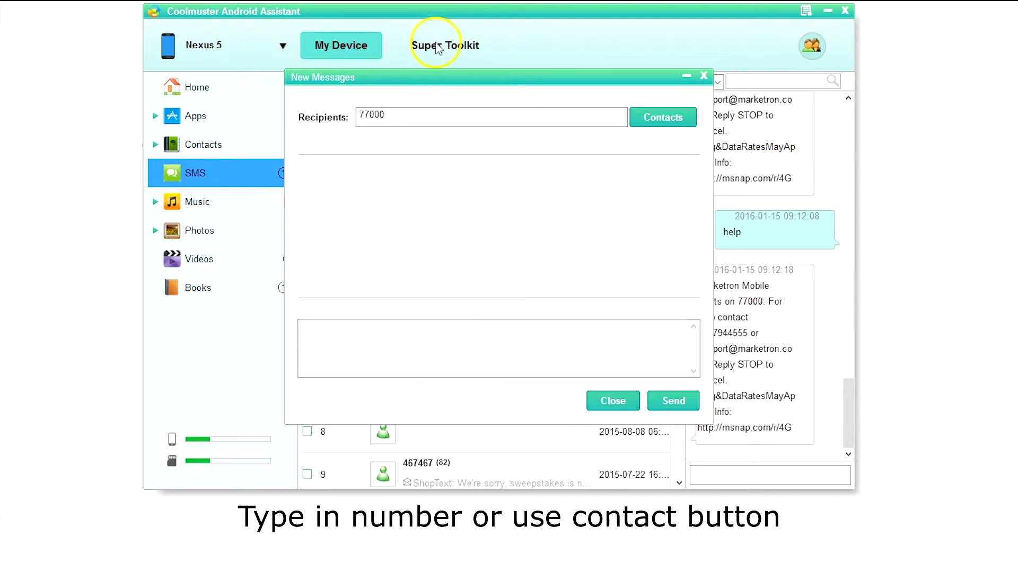
left_click(678, 123)
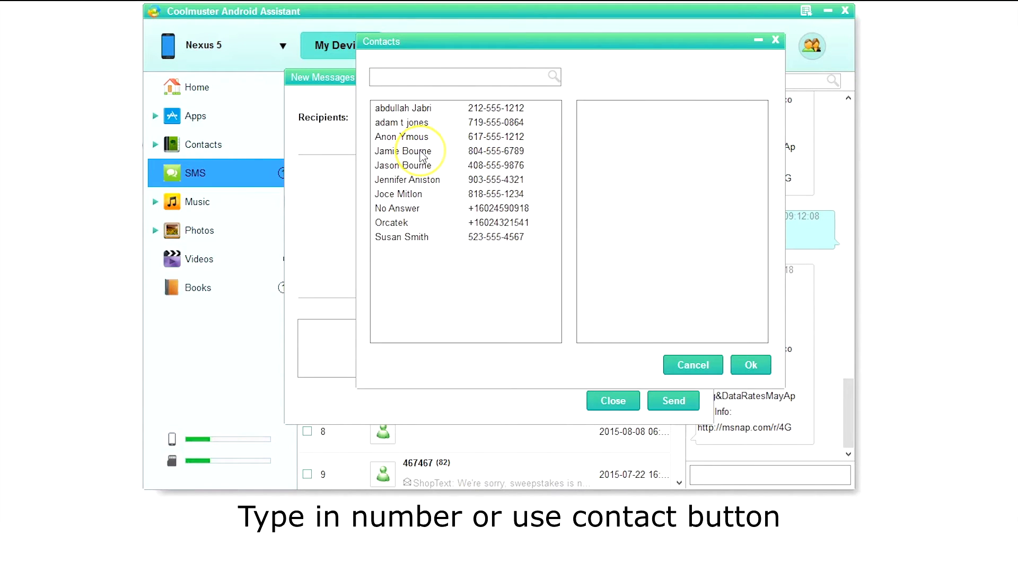
type("H")
type("elp")
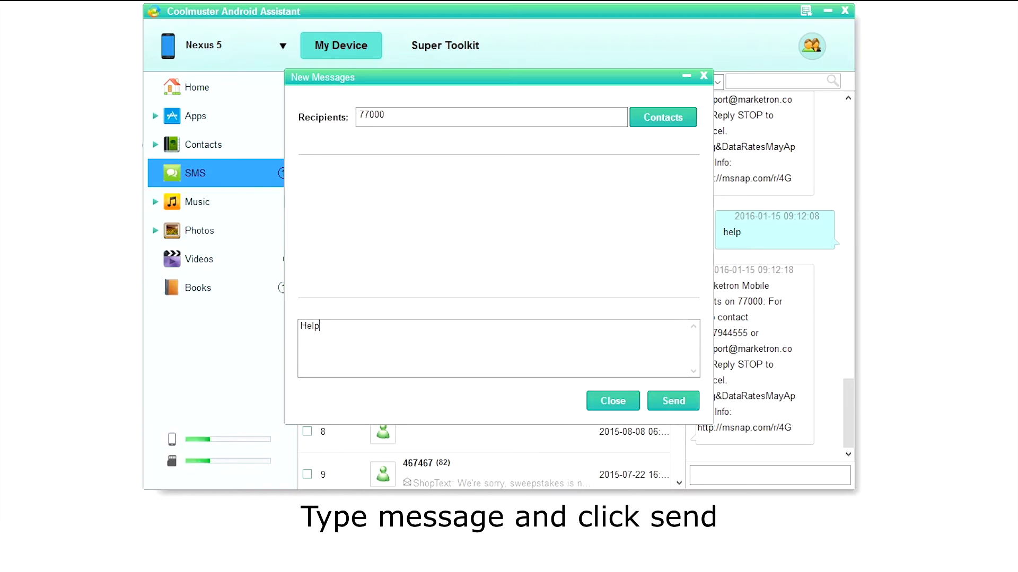
left_click(657, 402)
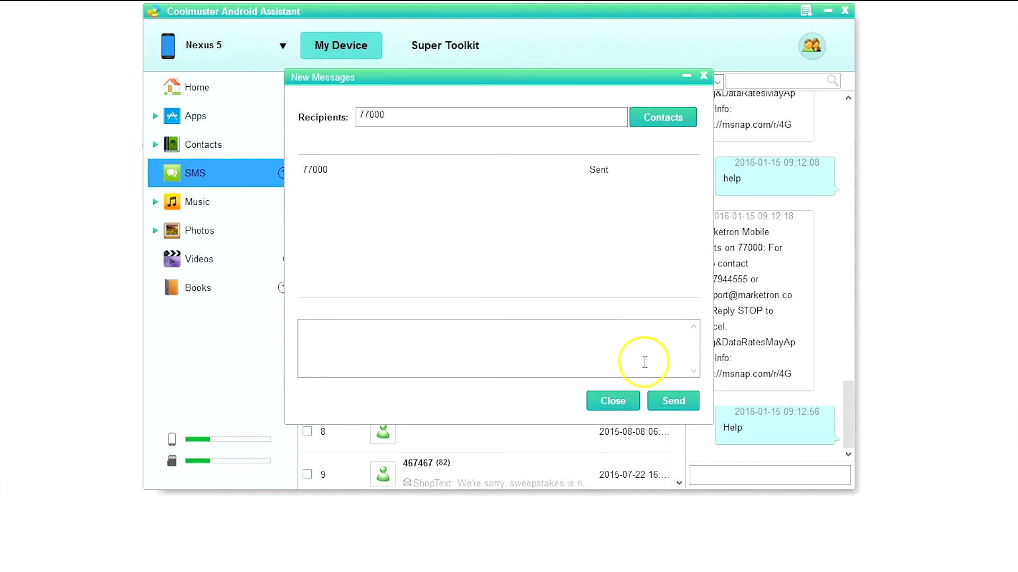
left_click(632, 408)
Search message content for 'sorry' and view the first matching conversation.
left_click(714, 83)
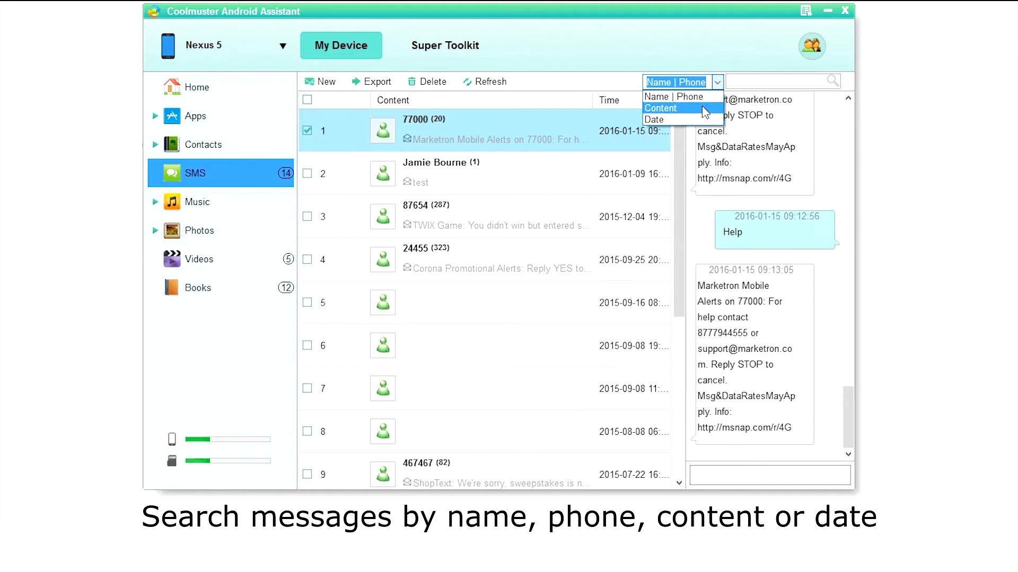
left_click(704, 110)
left_click(737, 82)
type("sorry")
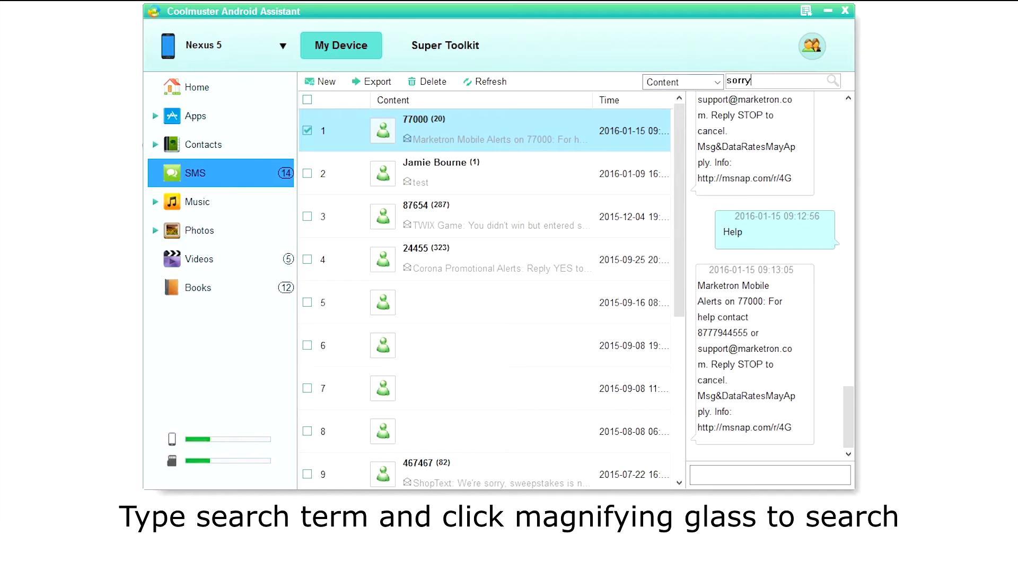
left_click(832, 80)
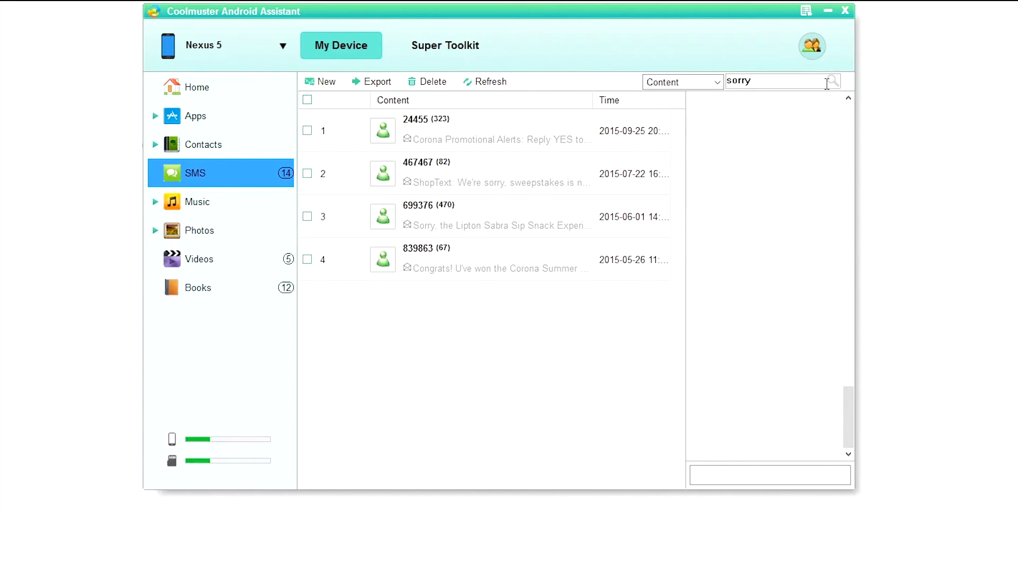
left_click(465, 137)
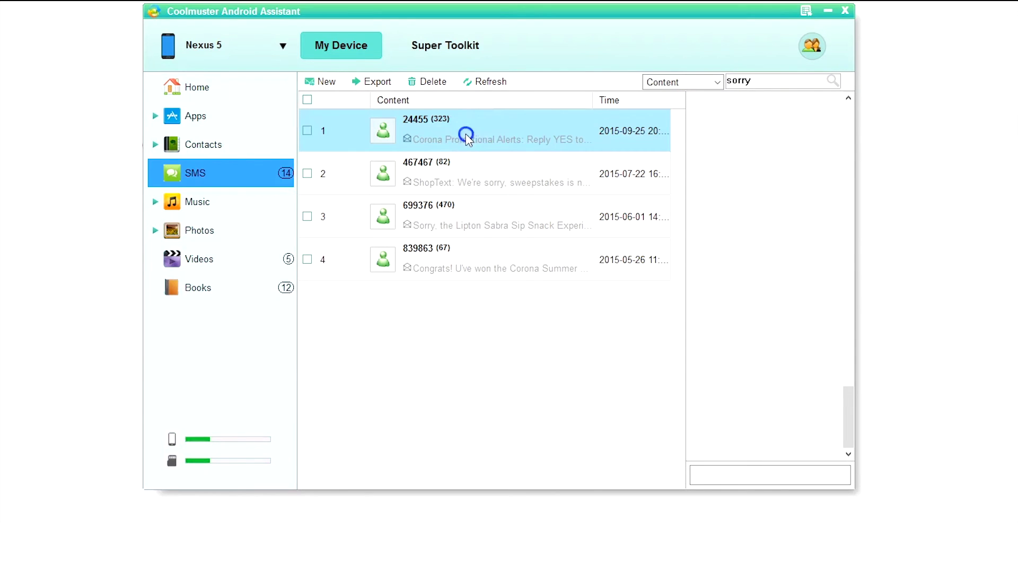
Refresh back to the full message list and tick messages 5 and 6.
left_click(494, 83)
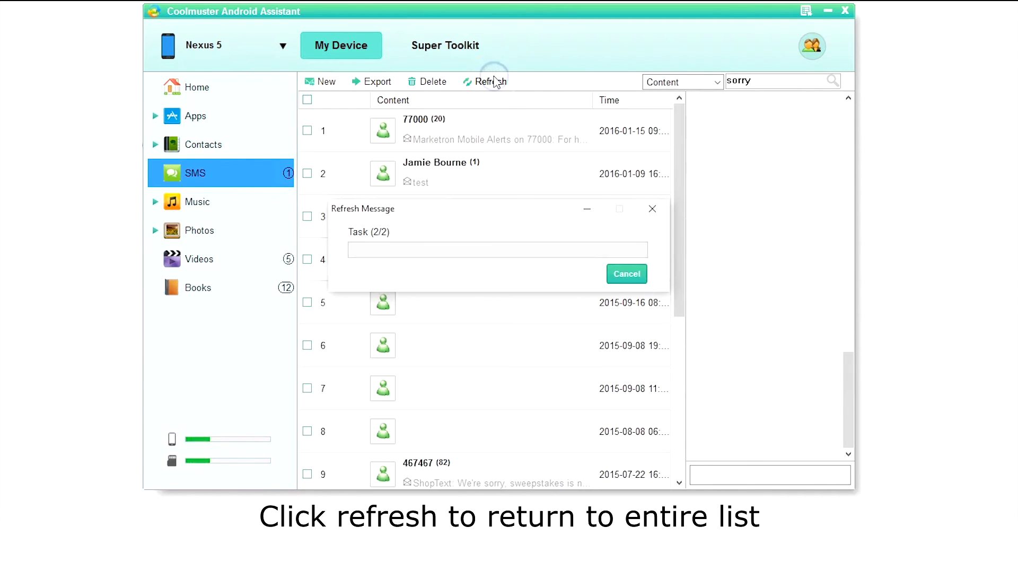
left_click(310, 307)
left_click(308, 346)
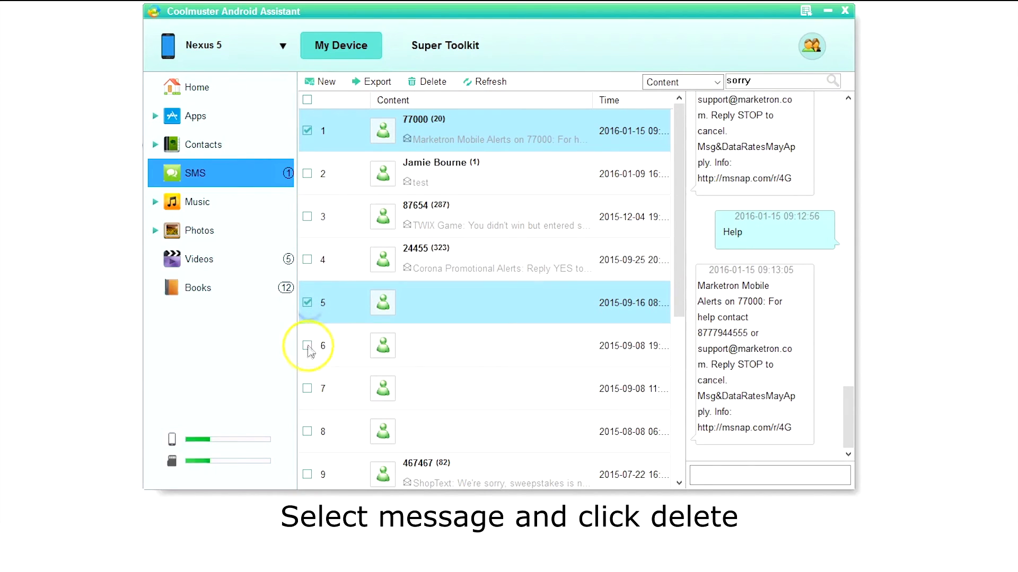
Delete the ticked messages, including those dated 2015-09-16 and 2015-09-08, and confirm.
left_click(433, 81)
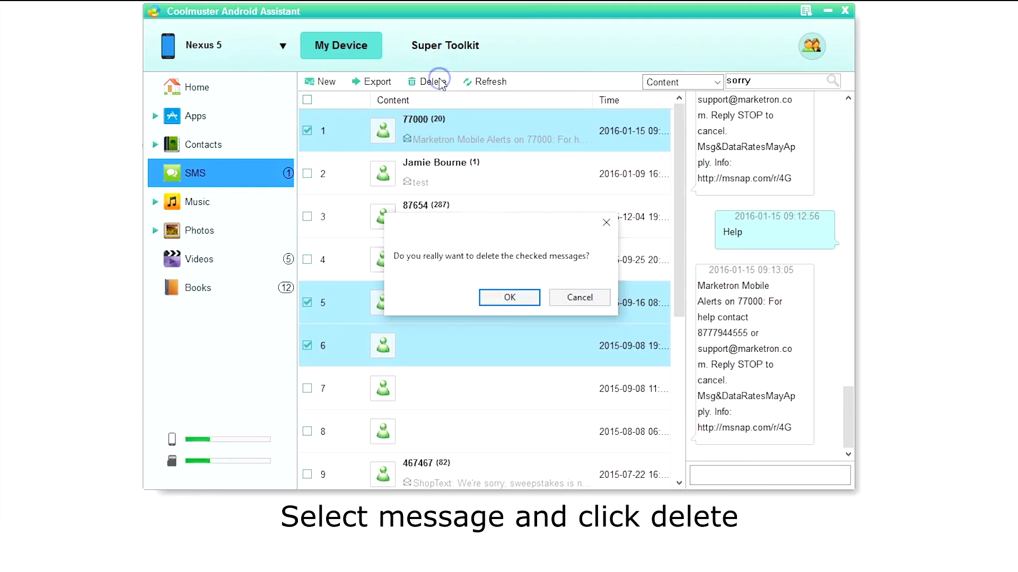
left_click(531, 300)
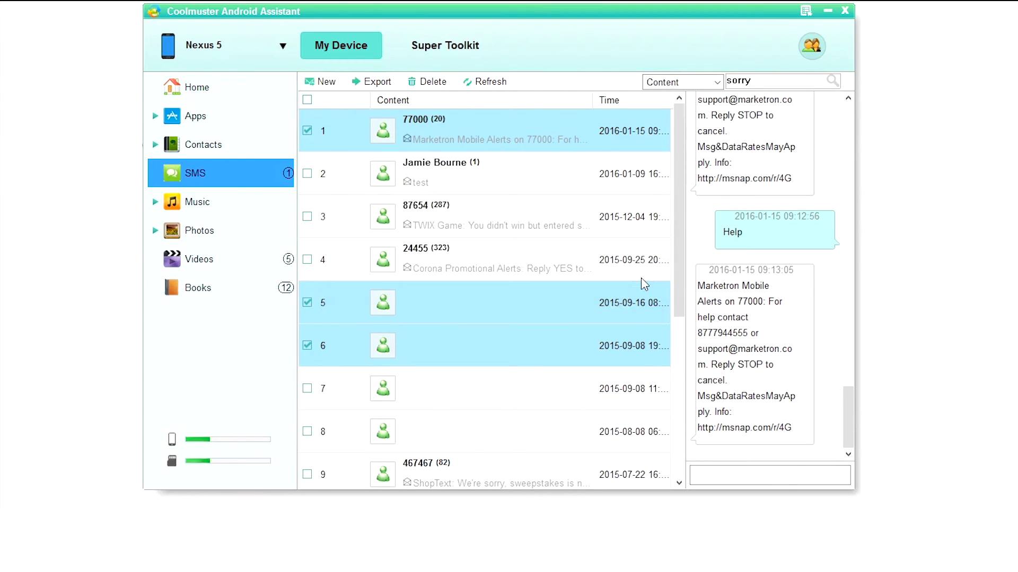